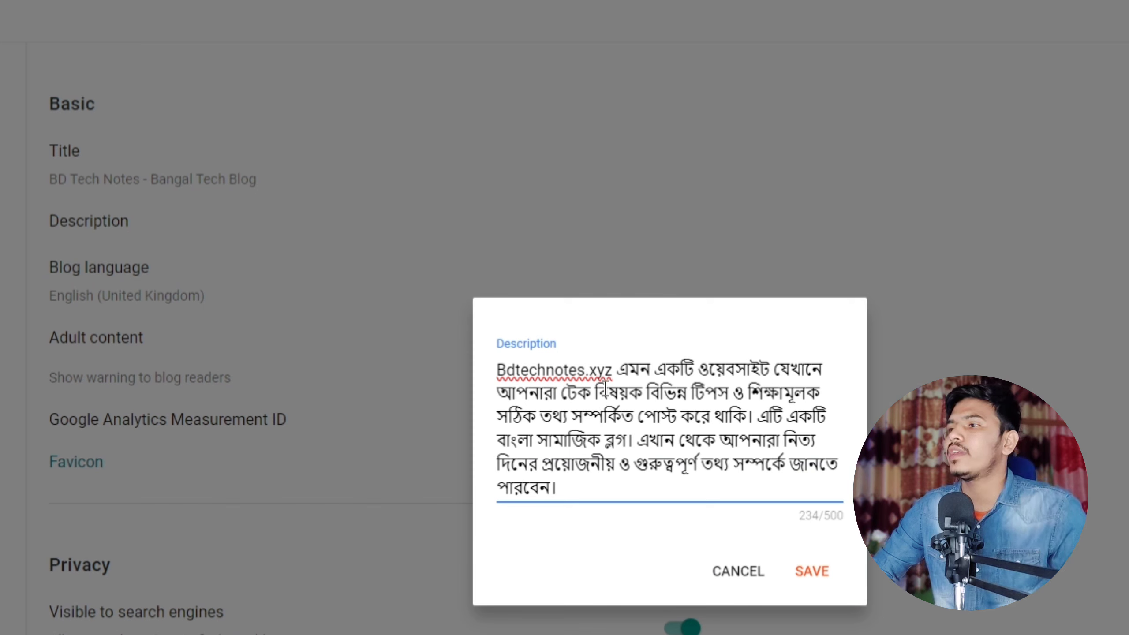
{"action": "left_click", "coordinate": [546, 370]}
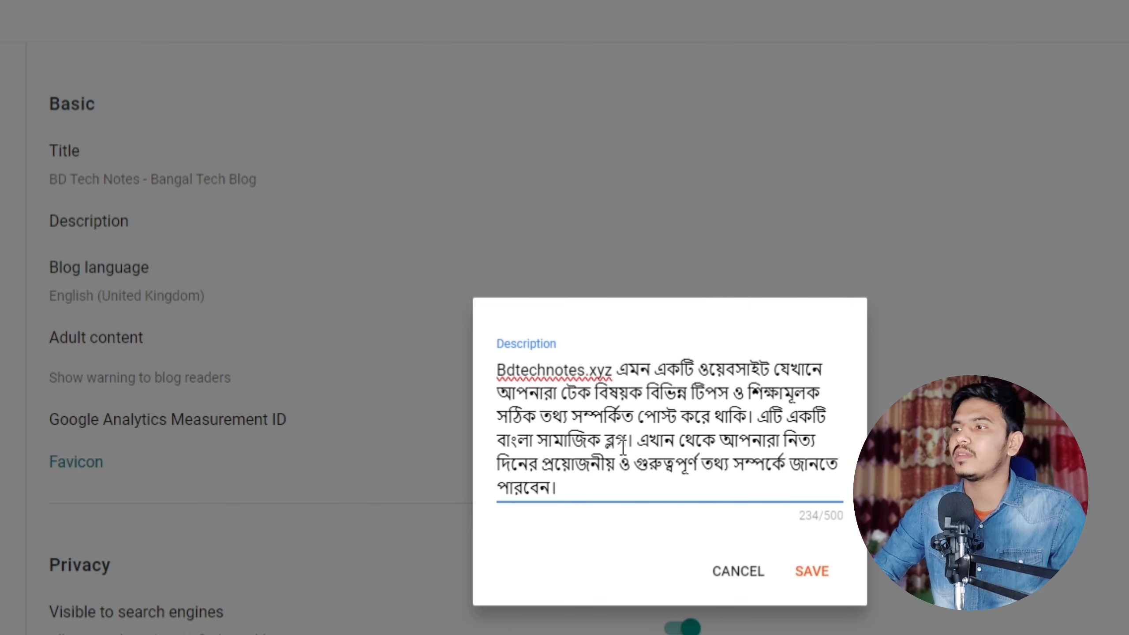
{"action": "left_click", "coordinate": [506, 370]}
{"action": "key", "text": "BackSpace"}
{"action": "type", "text": "www.b"}
{"action": "left_click", "coordinate": [812, 571]}
Set the blog language to Bangla - বাংলা
{"action": "left_click", "coordinate": [99, 339]}
{"action": "scroll", "coordinate": [567, 403], "scroll_direction": "down", "scroll_amount": 16}
{"action": "scroll", "coordinate": [566, 403], "scroll_direction": "up", "scroll_amount": 16}
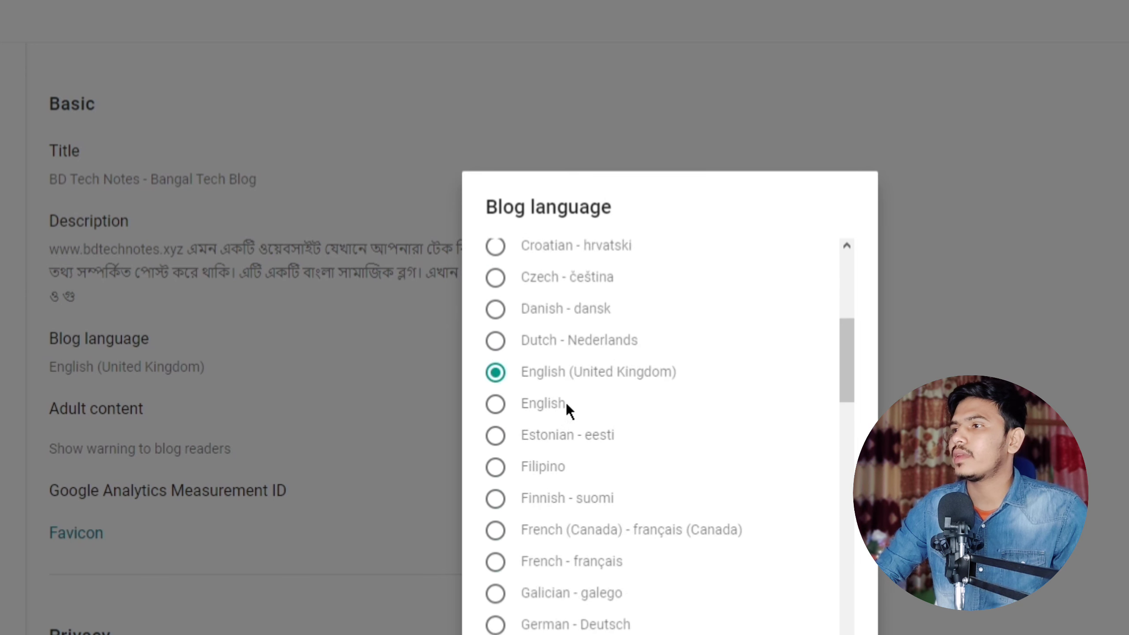
{"action": "left_click", "coordinate": [494, 360]}
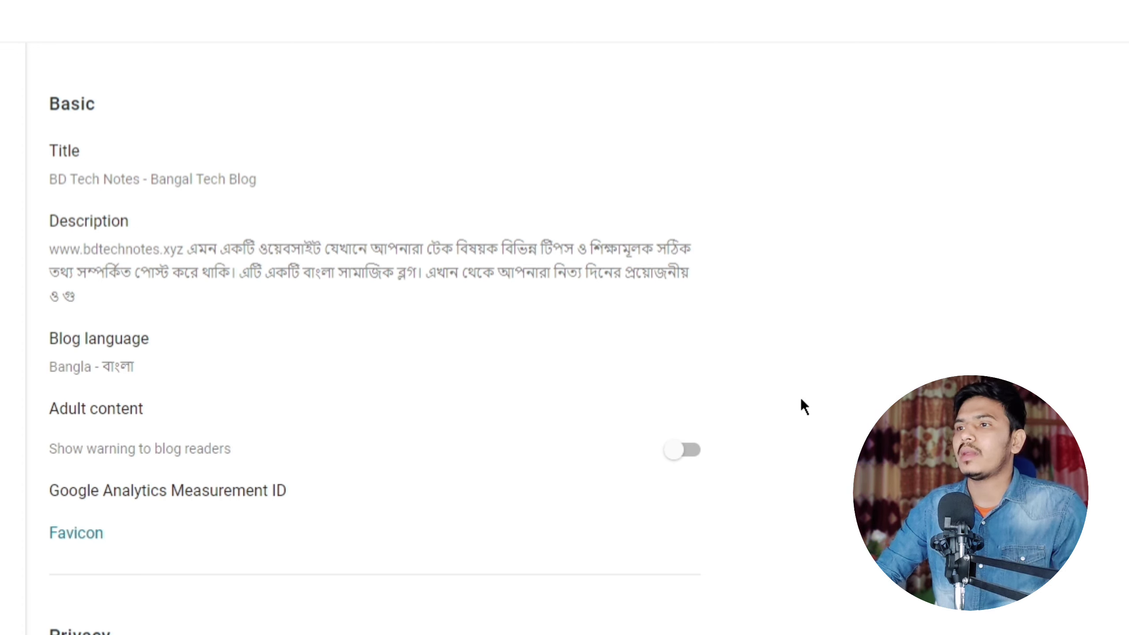
{"action": "left_click_drag", "start_coordinate": [50, 410], "coordinate": [256, 393]}
{"action": "left_click", "coordinate": [274, 403]}
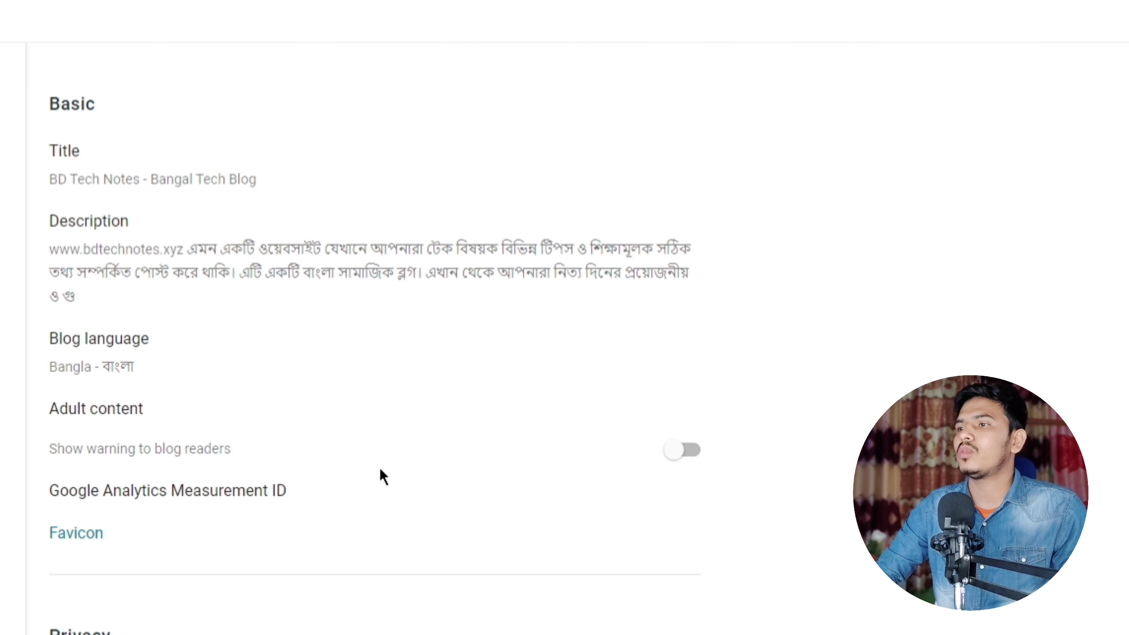
Check the site icons in the Google results for "technical bro bd" and open the blog's favicon configuration
{"action": "scroll", "coordinate": [380, 470], "scroll_direction": "down", "scroll_amount": 4}
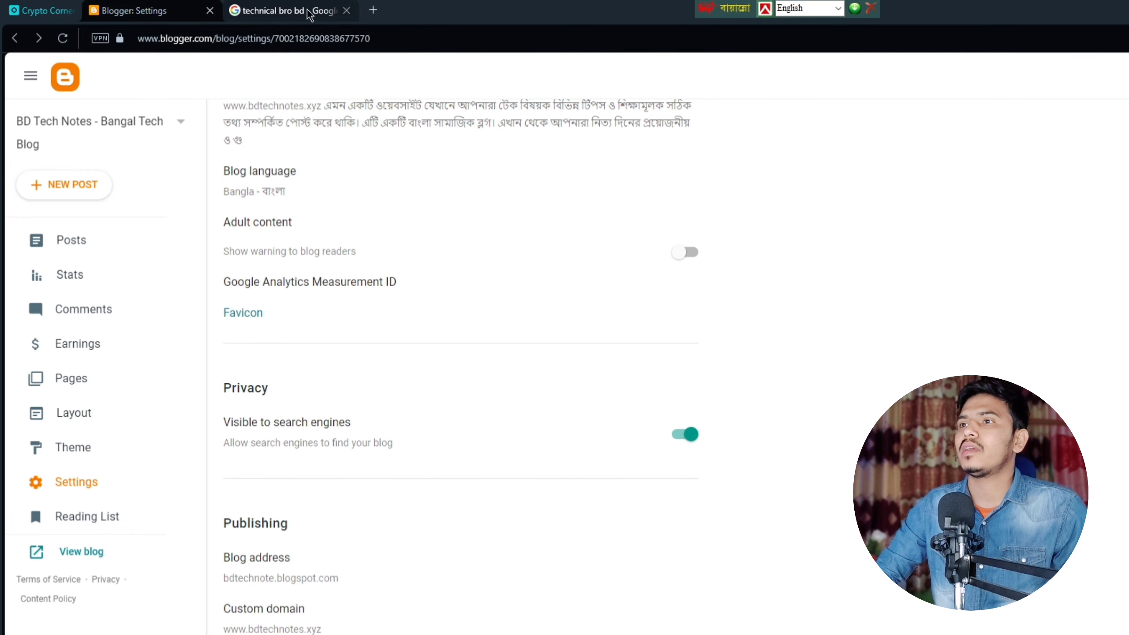
{"action": "left_click", "coordinate": [290, 12]}
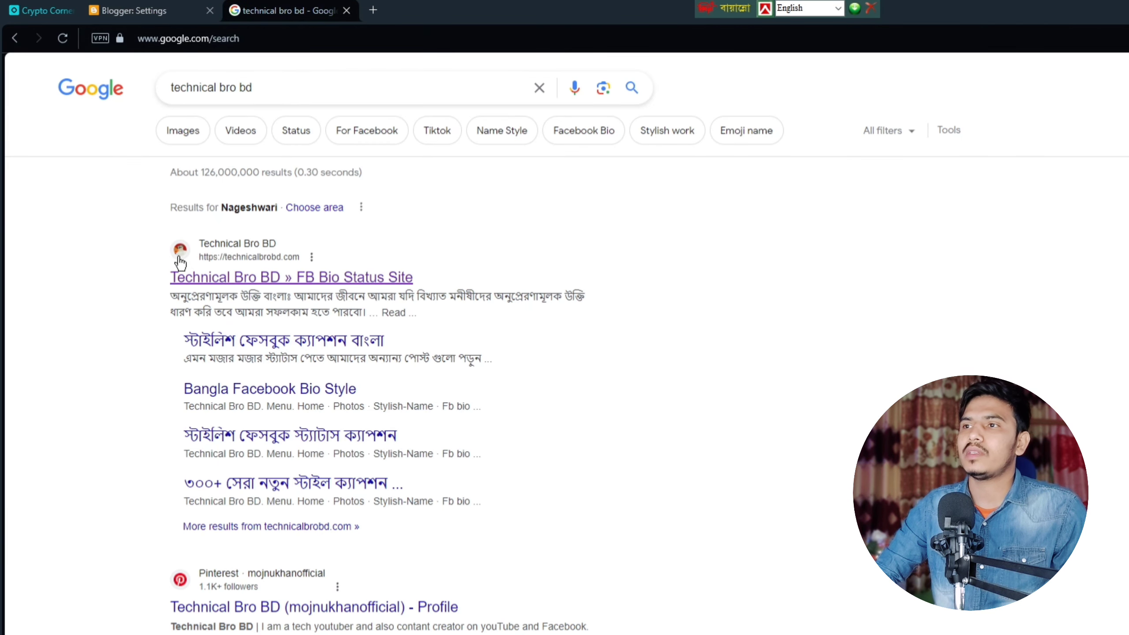
{"action": "scroll", "coordinate": [191, 582], "scroll_direction": "down", "scroll_amount": 3}
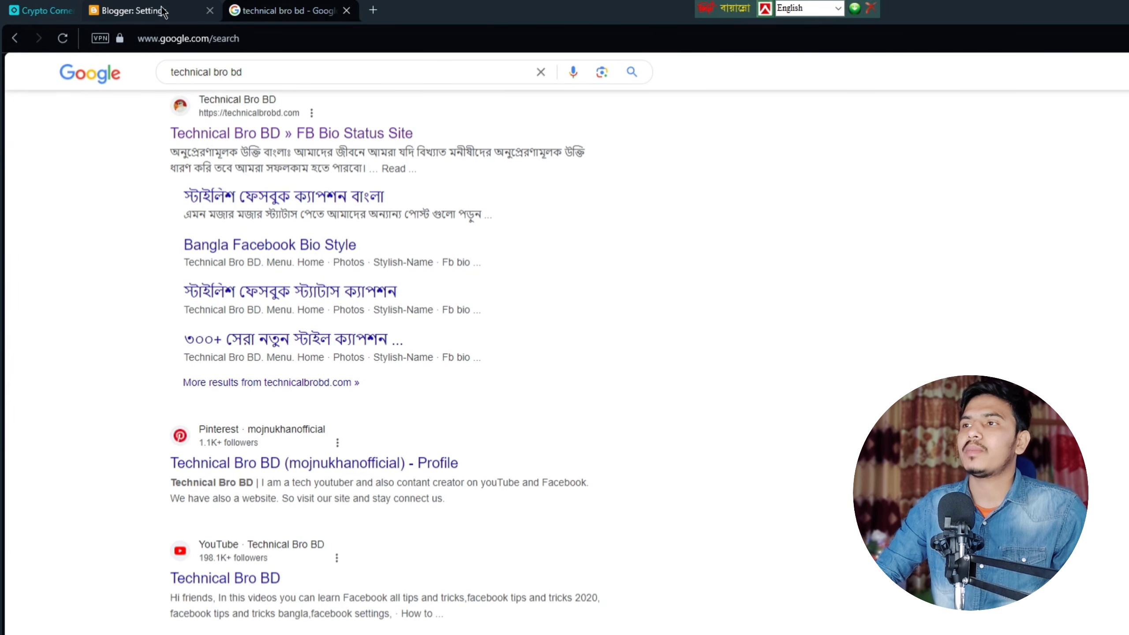
{"action": "left_click", "coordinate": [134, 10]}
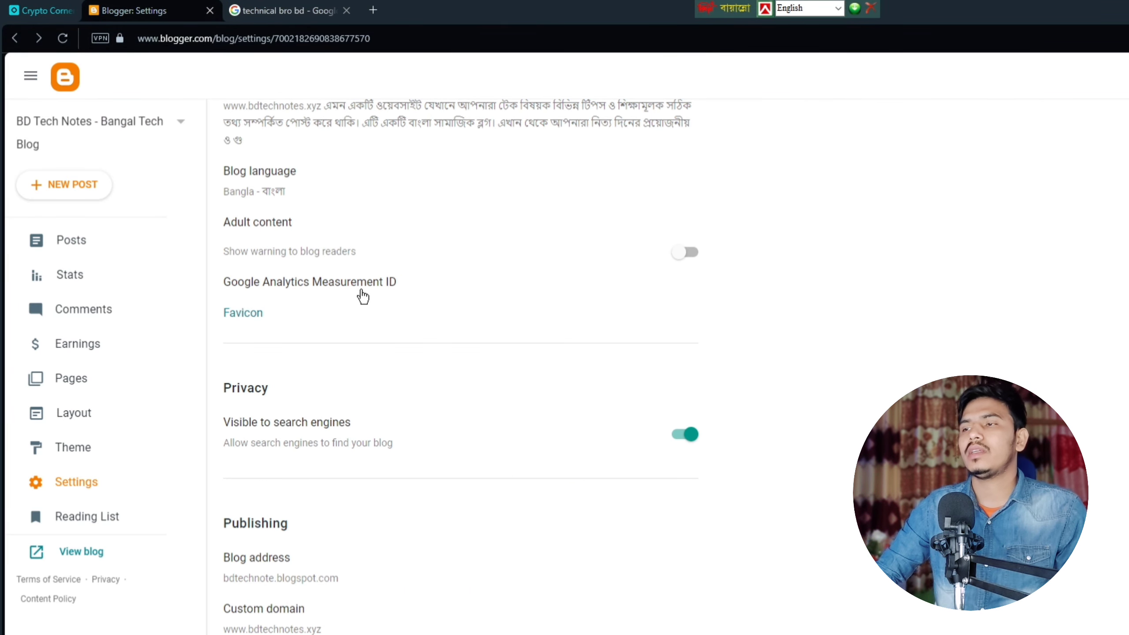
{"action": "left_click", "coordinate": [243, 313]}
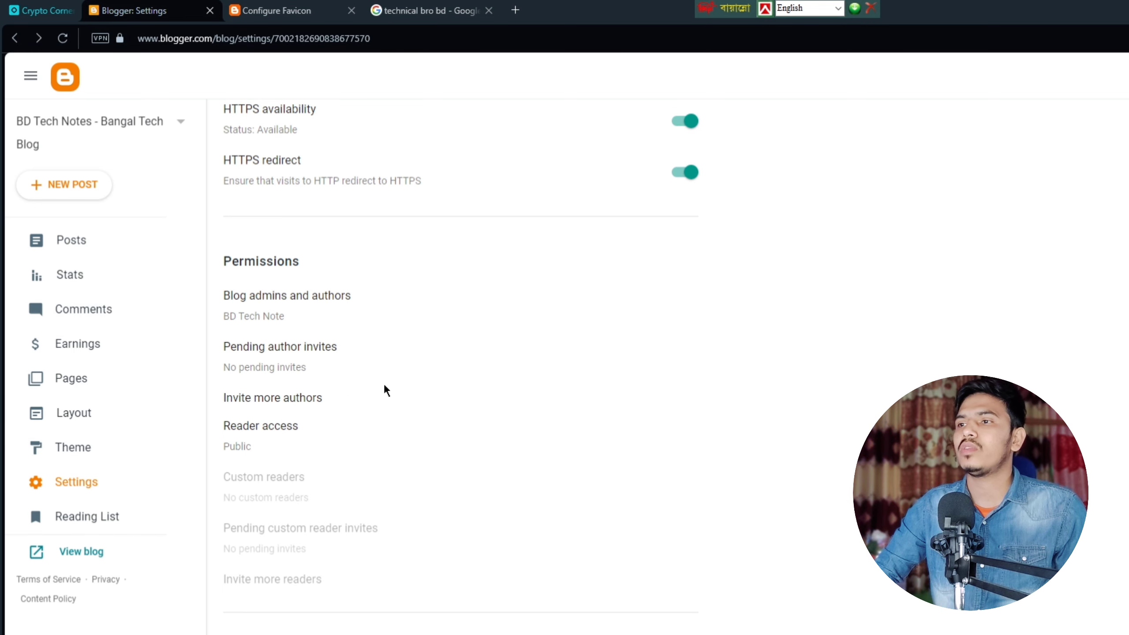
View the author invitation form and the list of blog admins and authors, closing both without changes
{"action": "left_click", "coordinate": [311, 400]}
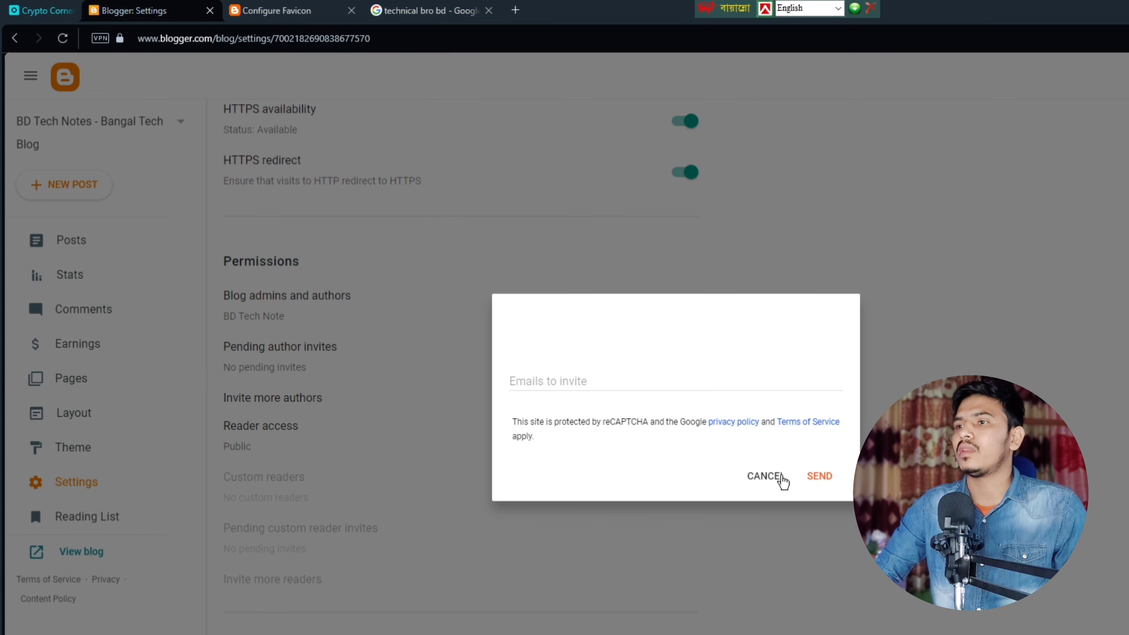
{"action": "left_click", "coordinate": [765, 477]}
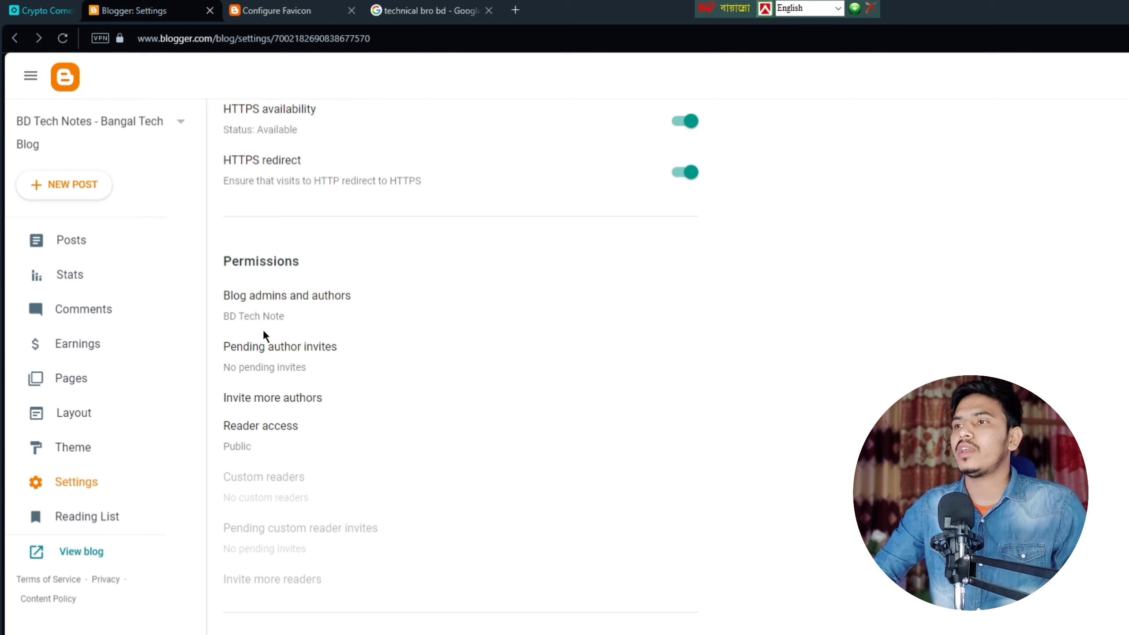
{"action": "left_click", "coordinate": [289, 317]}
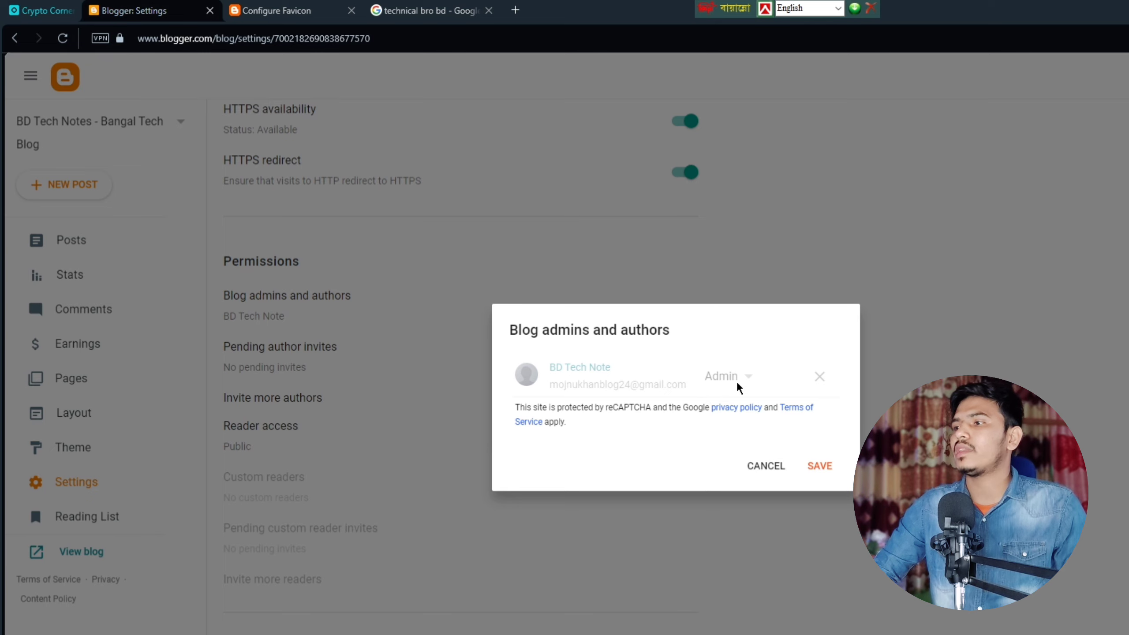
{"action": "left_click", "coordinate": [776, 468]}
Look at the setting for the maximum posts shown on the main page and close it without changes
{"action": "scroll", "coordinate": [414, 362], "scroll_direction": "down", "scroll_amount": 8}
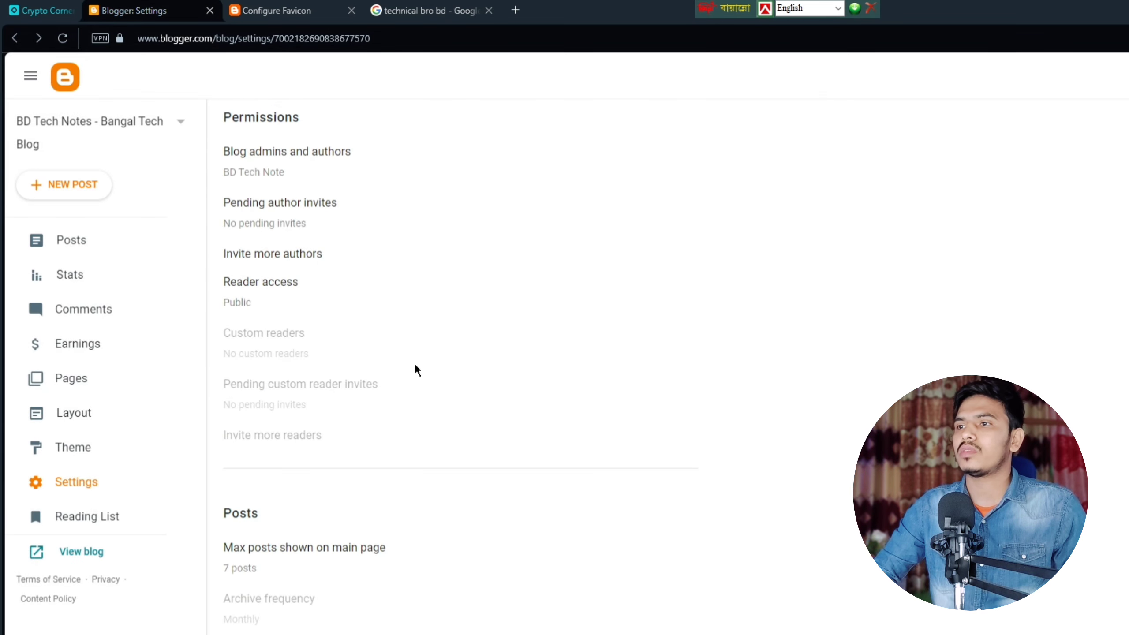
{"action": "scroll", "coordinate": [418, 349], "scroll_direction": "down", "scroll_amount": 3}
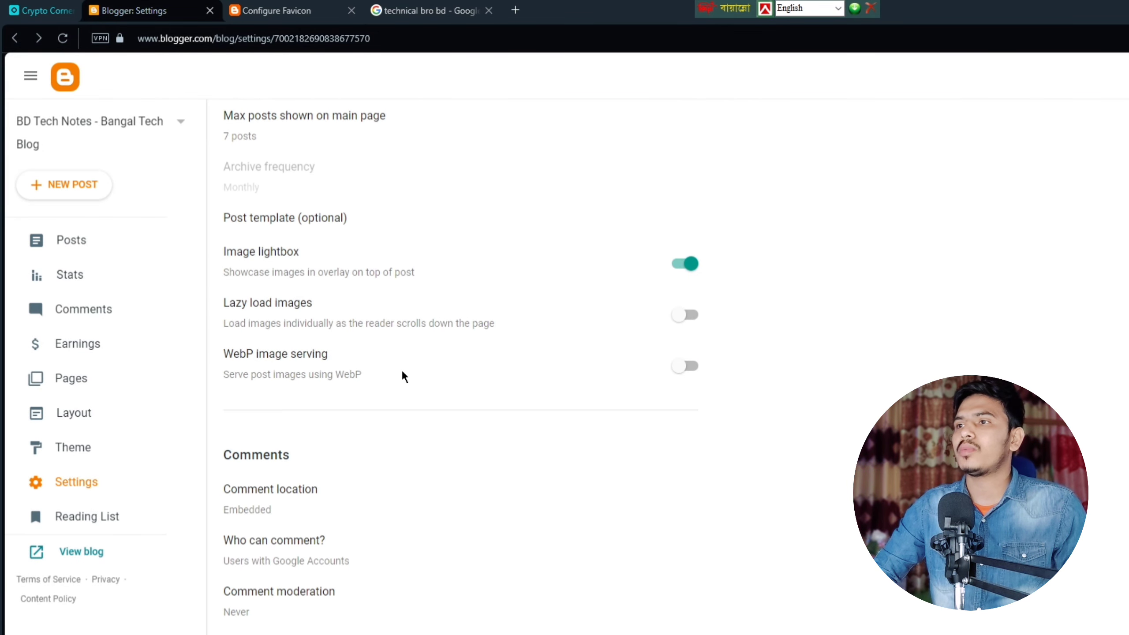
{"action": "scroll", "coordinate": [383, 318], "scroll_direction": "up", "scroll_amount": 4}
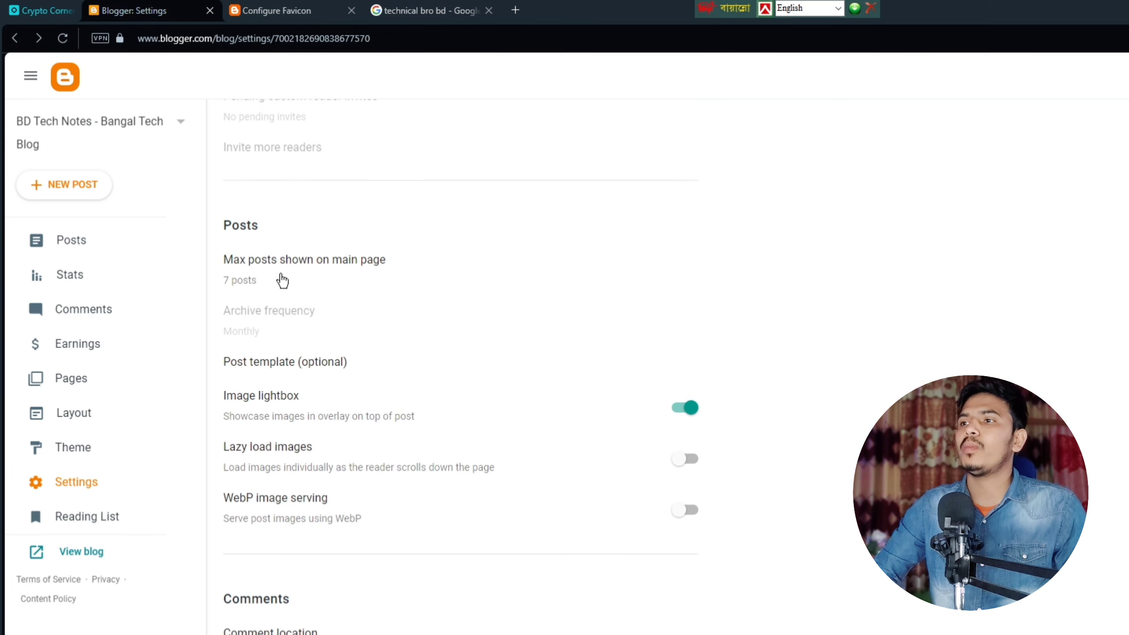
{"action": "left_click", "coordinate": [282, 280]}
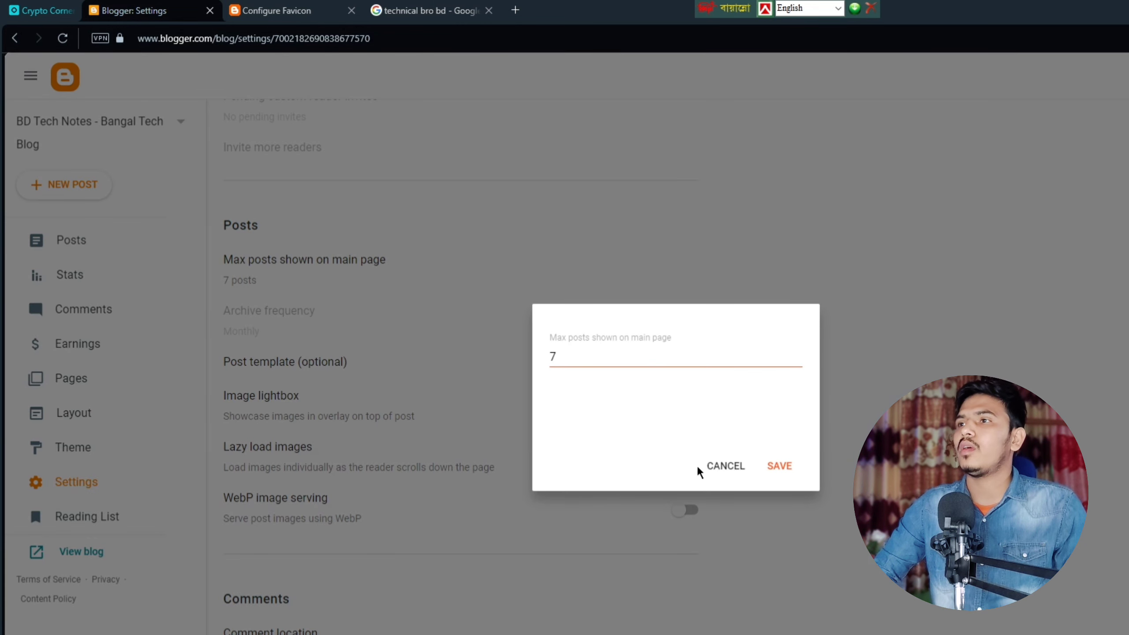
{"action": "left_click", "coordinate": [726, 466]}
View the latest posts on the live blog and recheck the main page's post limit without changing it
{"action": "left_click", "coordinate": [281, 12]}
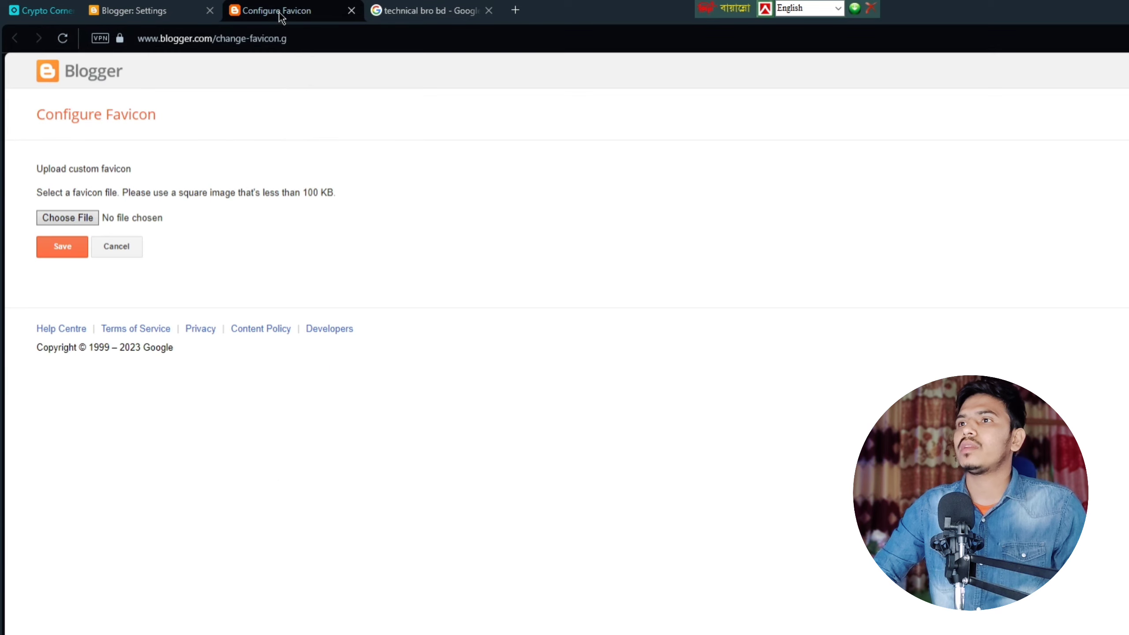
{"action": "left_click", "coordinate": [153, 10]}
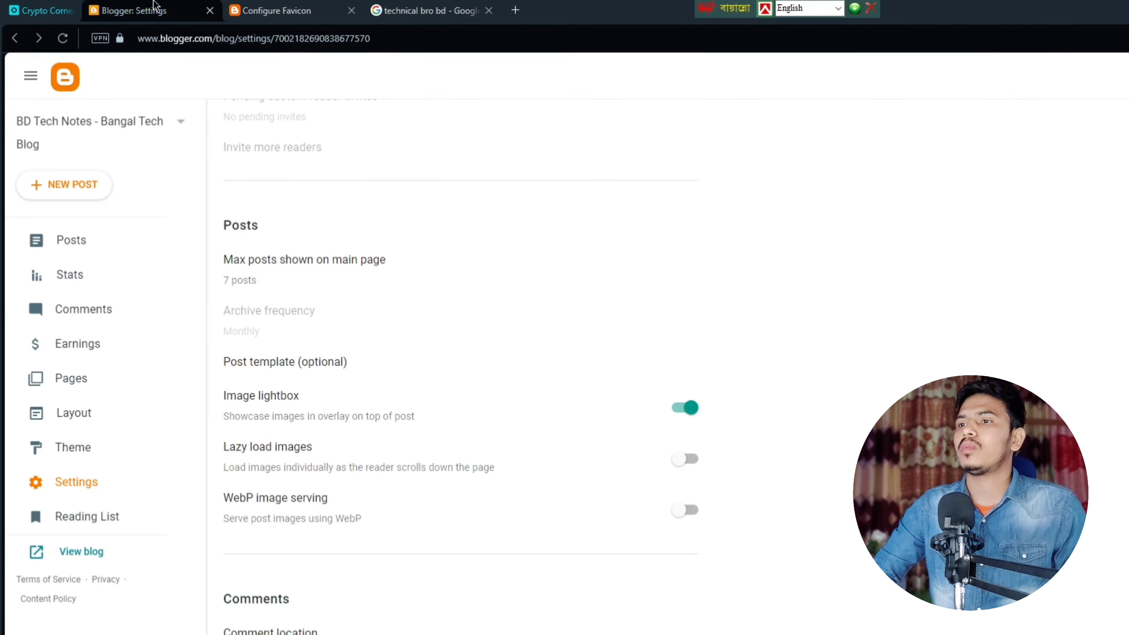
{"action": "left_click", "coordinate": [82, 551]}
{"action": "scroll", "coordinate": [512, 423], "scroll_direction": "down", "scroll_amount": 5}
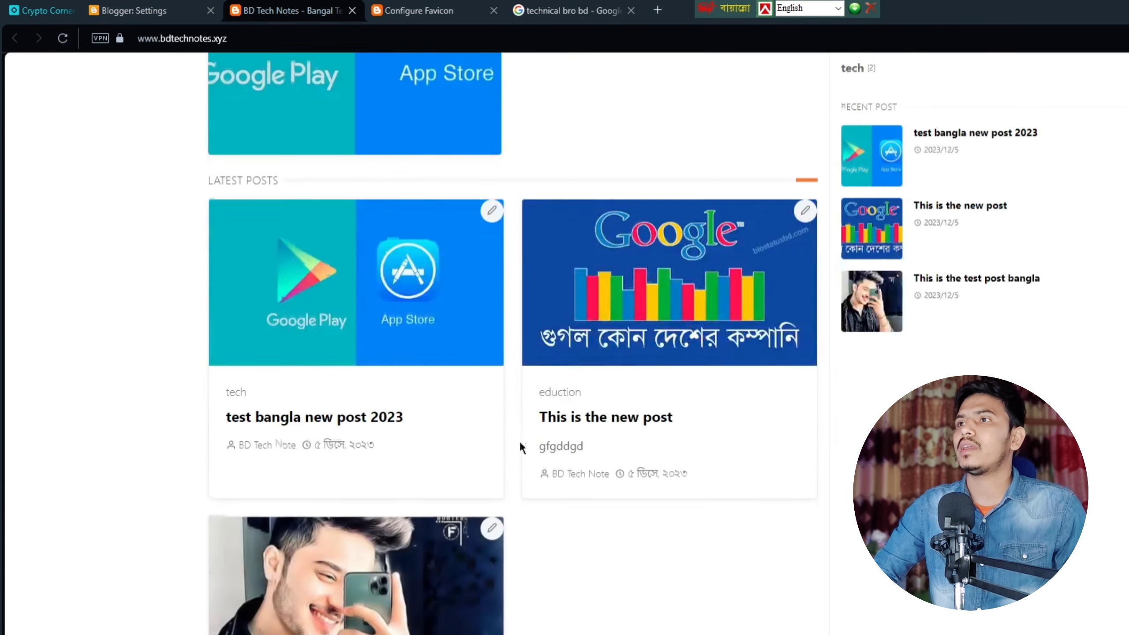
{"action": "scroll", "coordinate": [520, 442], "scroll_direction": "up", "scroll_amount": 5}
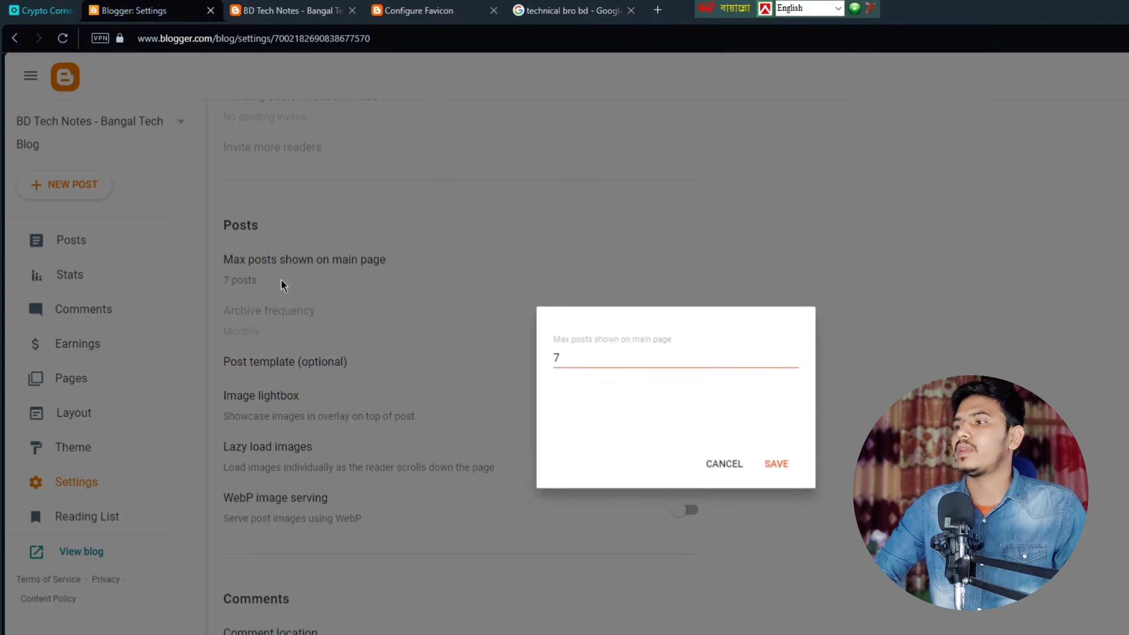
{"action": "left_click", "coordinate": [724, 464]}
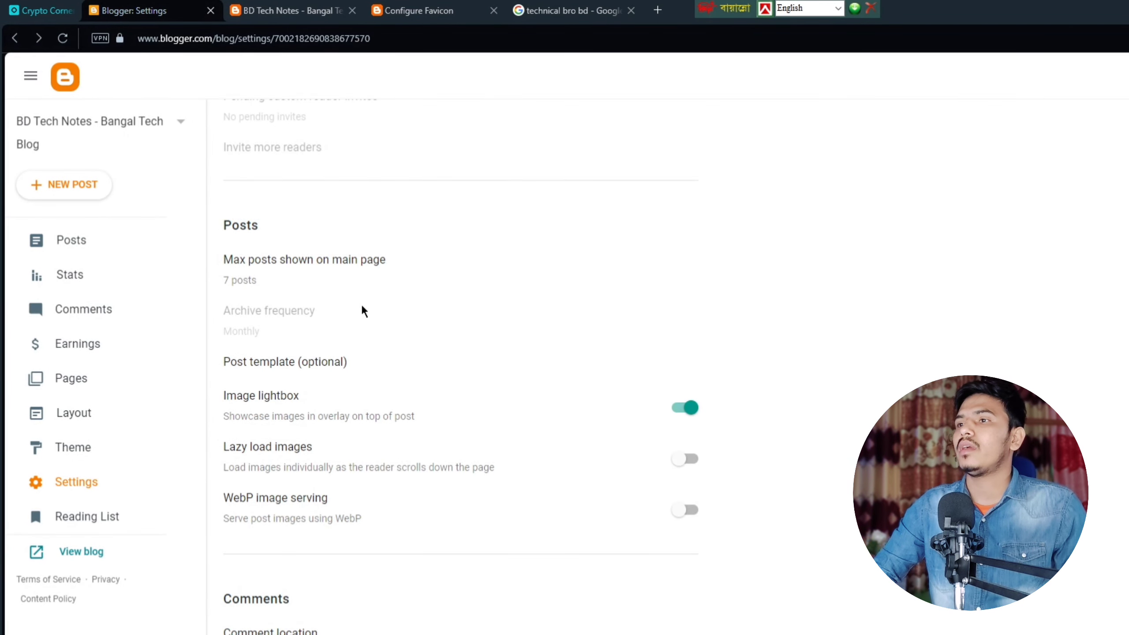
Enable lazy loading of images and WebP image serving for posts
{"action": "scroll", "coordinate": [360, 308], "scroll_direction": "down", "scroll_amount": 3}
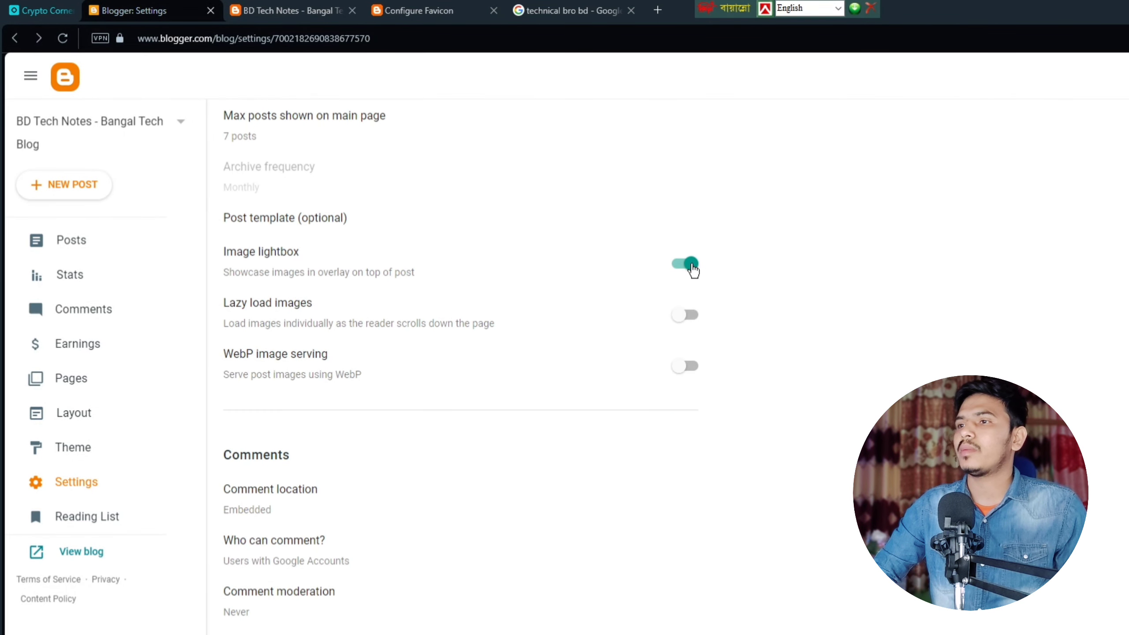
{"action": "left_click", "coordinate": [685, 315]}
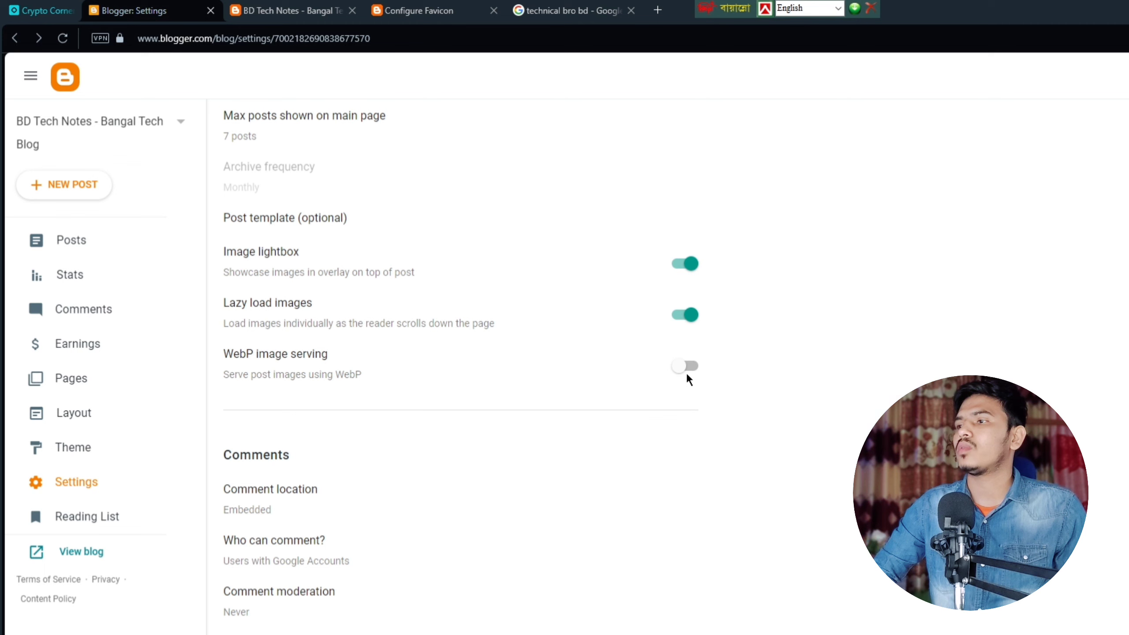
{"action": "left_click", "coordinate": [686, 366]}
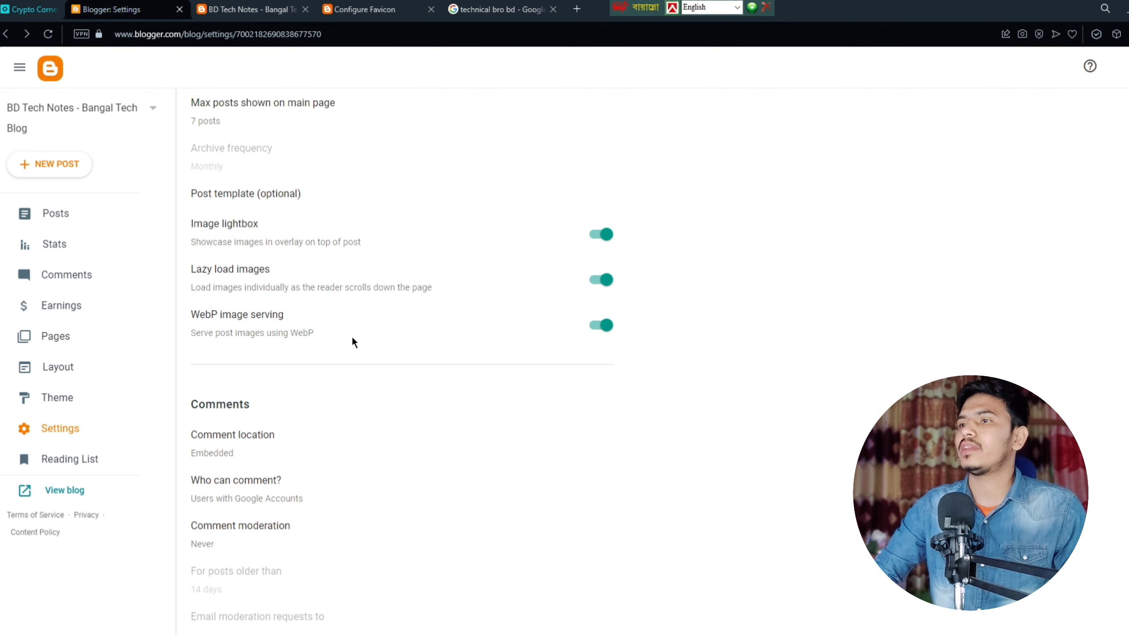
Set the blog's time zone to (GMT+06:00) Bangladesh Standard Time – Dhaka and save it
{"action": "scroll", "coordinate": [559, 296], "scroll_direction": "down", "scroll_amount": 3}
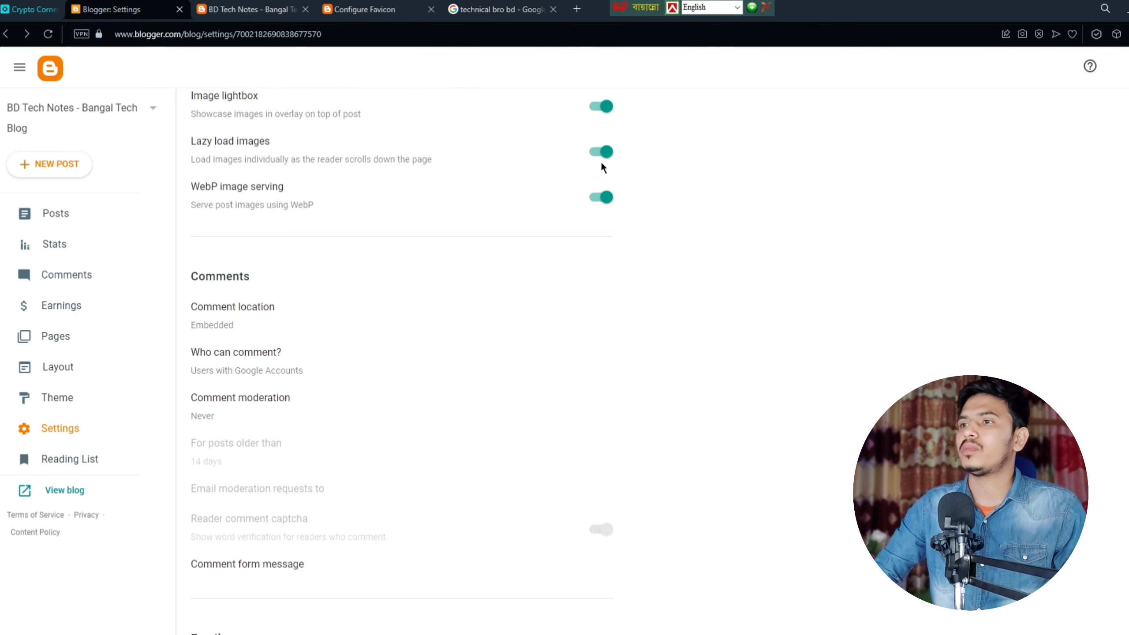
{"action": "scroll", "coordinate": [594, 258], "scroll_direction": "down", "scroll_amount": 3}
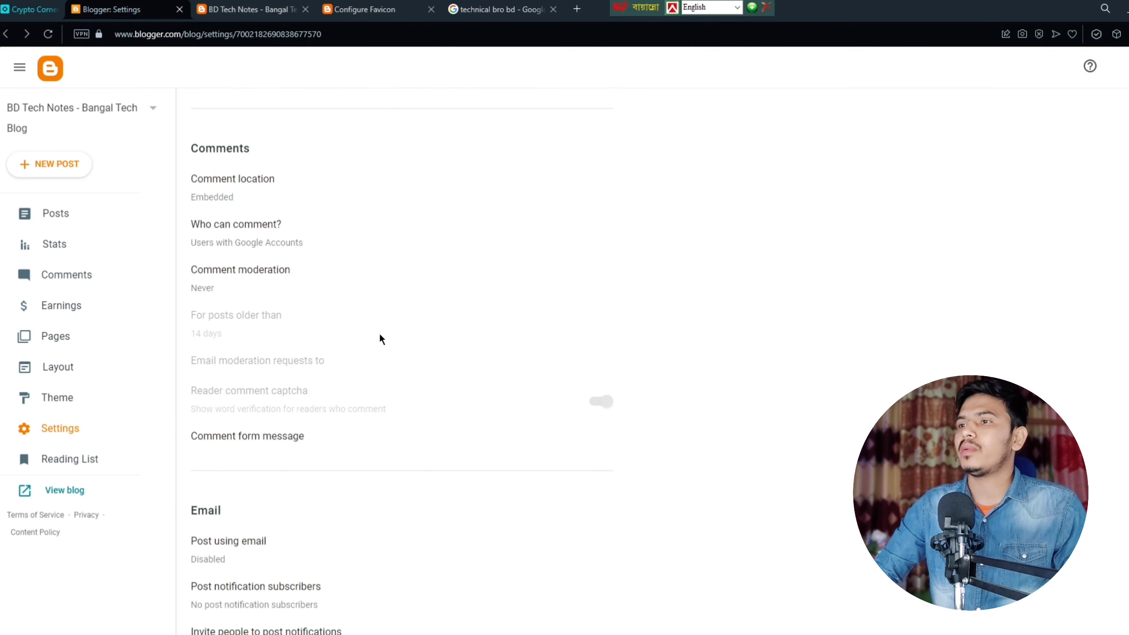
{"action": "scroll", "coordinate": [380, 334], "scroll_direction": "down", "scroll_amount": 12}
{"action": "scroll", "coordinate": [376, 320], "scroll_direction": "down", "scroll_amount": 6}
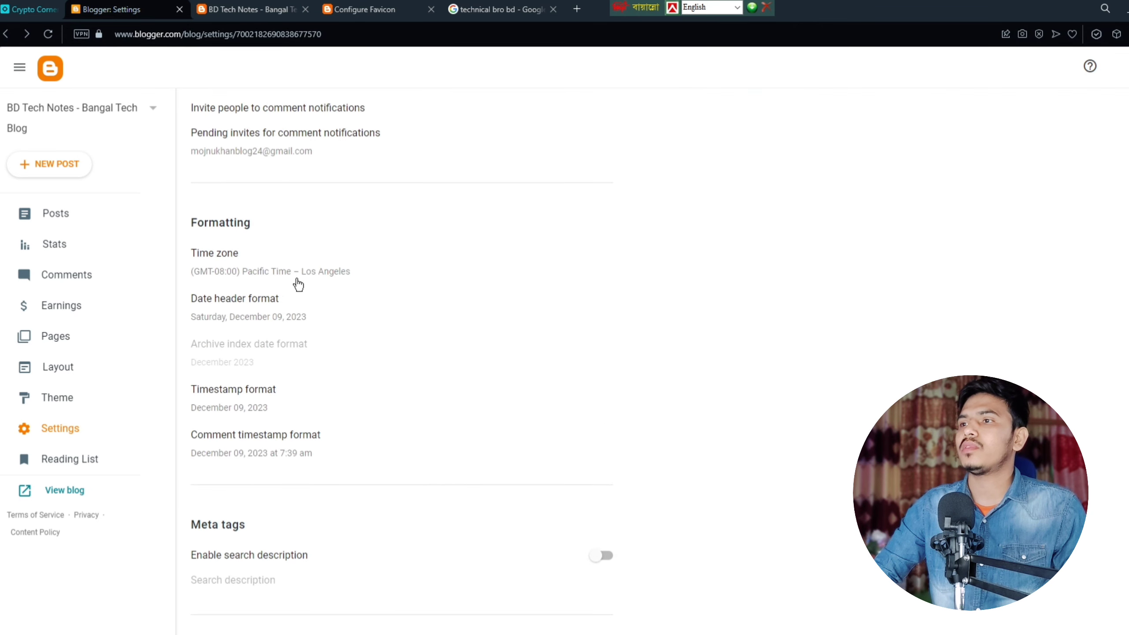
{"action": "left_click", "coordinate": [282, 272]}
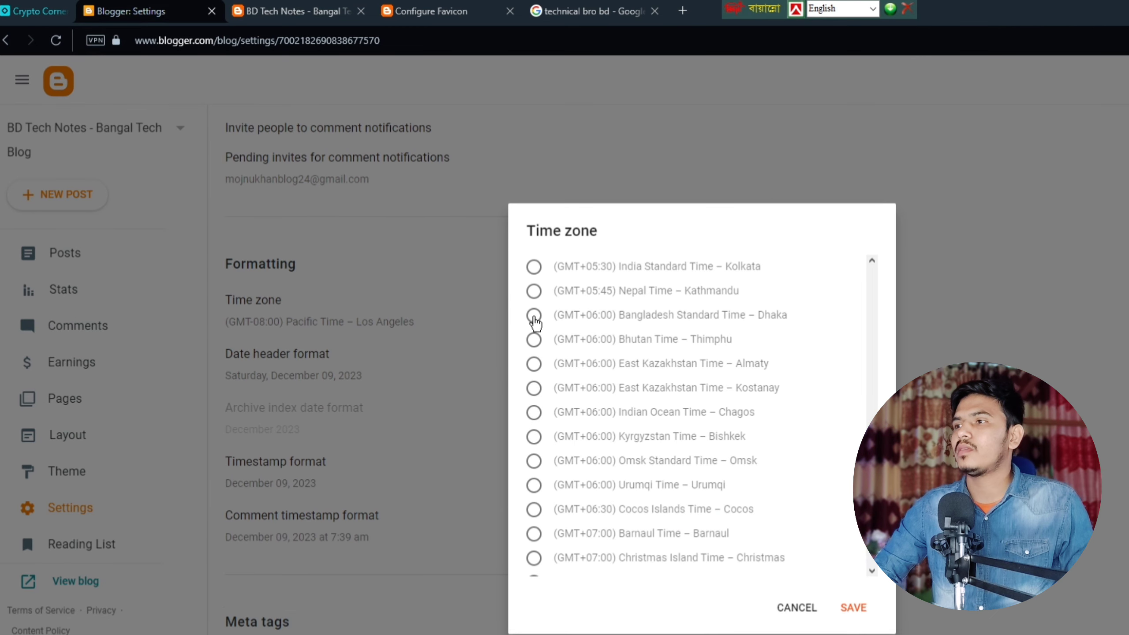
{"action": "left_click", "coordinate": [536, 317]}
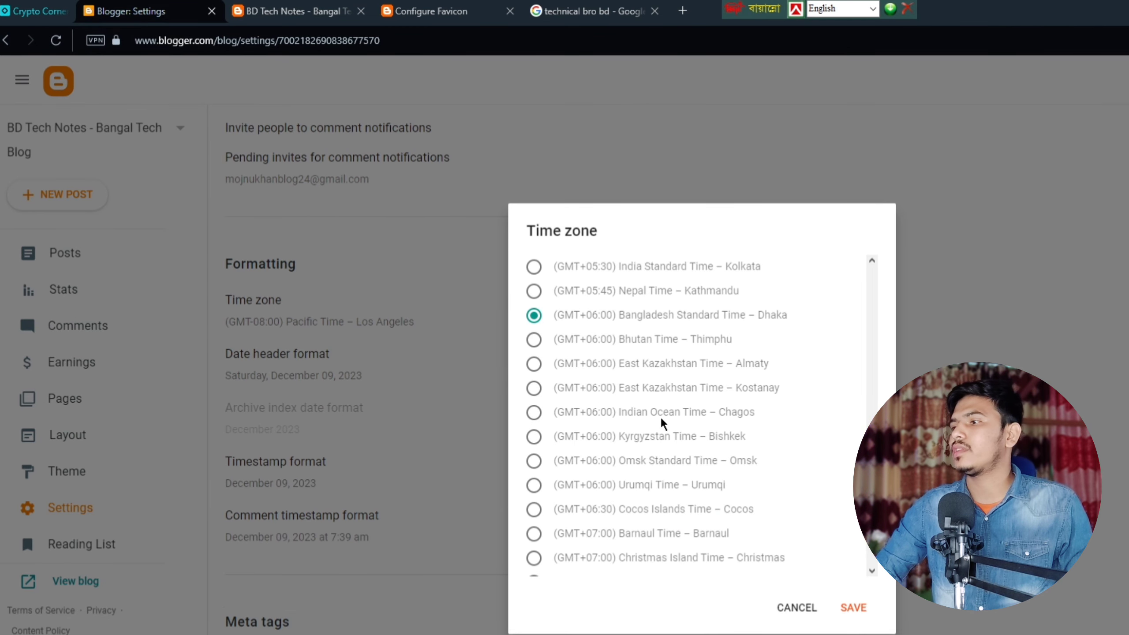
{"action": "left_click", "coordinate": [842, 605]}
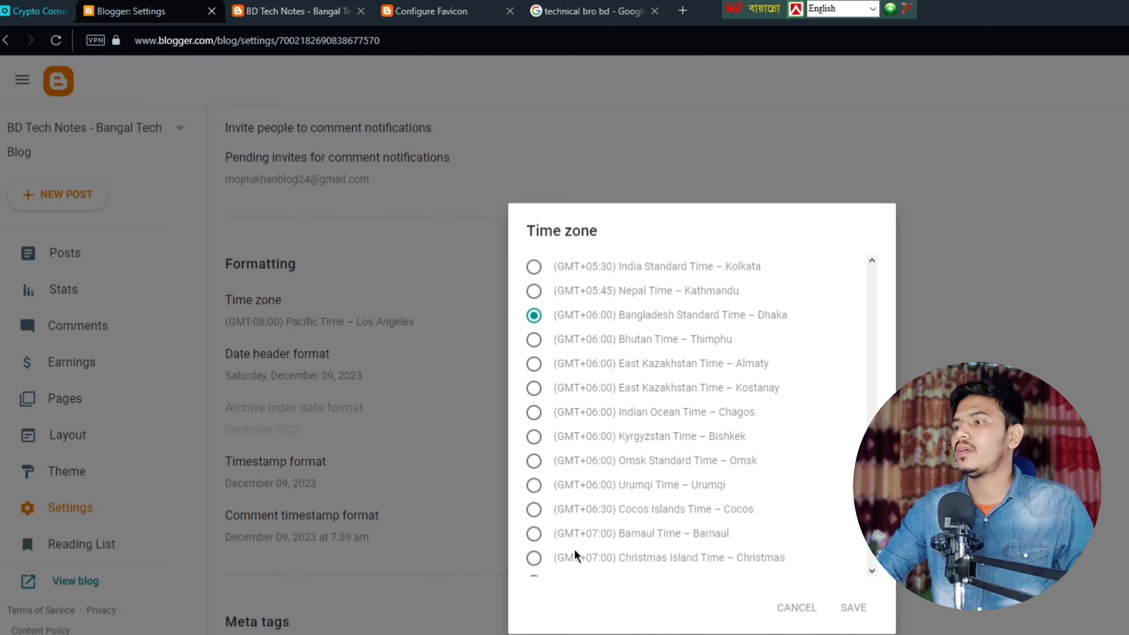
Enable the search description in the Meta tags section
{"action": "scroll", "coordinate": [386, 380], "scroll_direction": "down", "scroll_amount": 3}
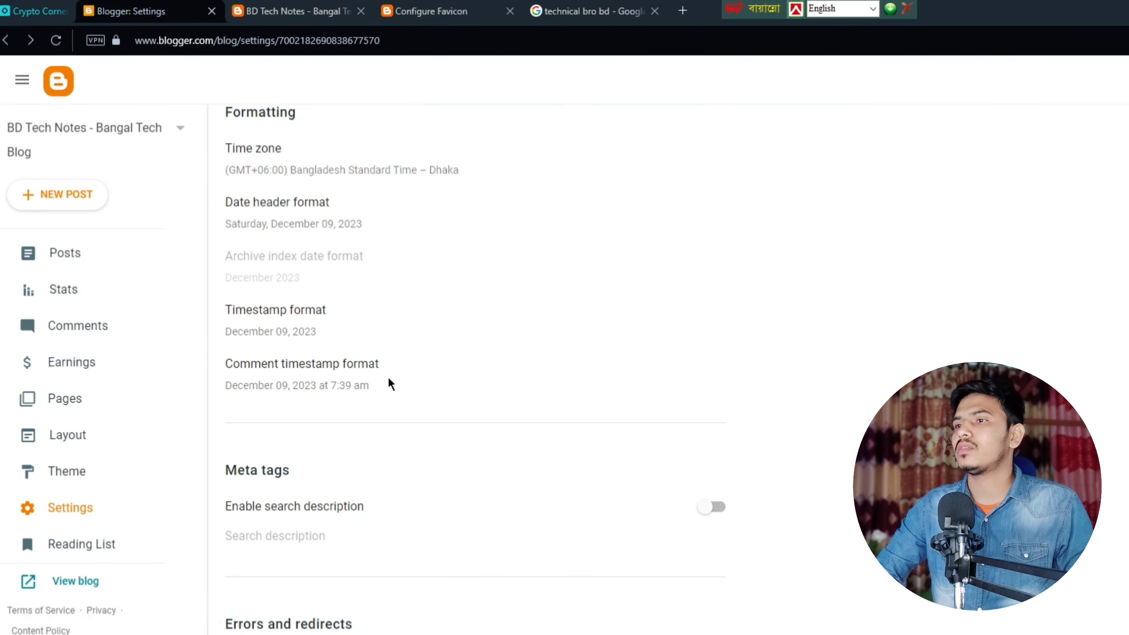
{"action": "scroll", "coordinate": [392, 384], "scroll_direction": "down", "scroll_amount": 3}
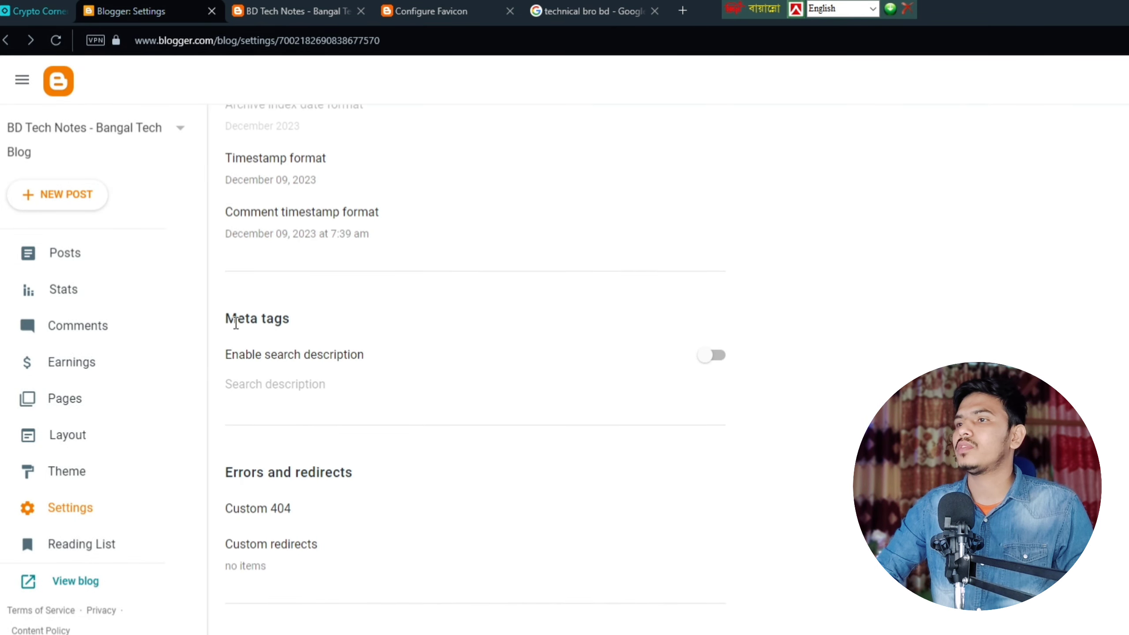
{"action": "left_click_drag", "start_coordinate": [228, 319], "coordinate": [310, 321]}
{"action": "left_click", "coordinate": [473, 359]}
{"action": "left_click", "coordinate": [717, 358]}
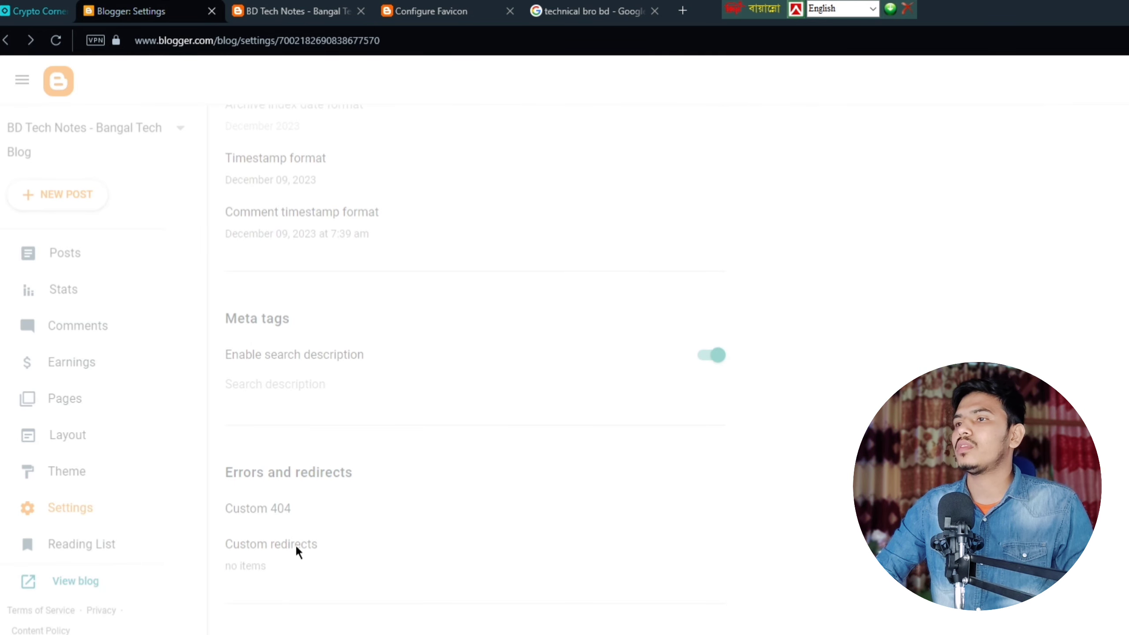
{"action": "left_click", "coordinate": [296, 385]}
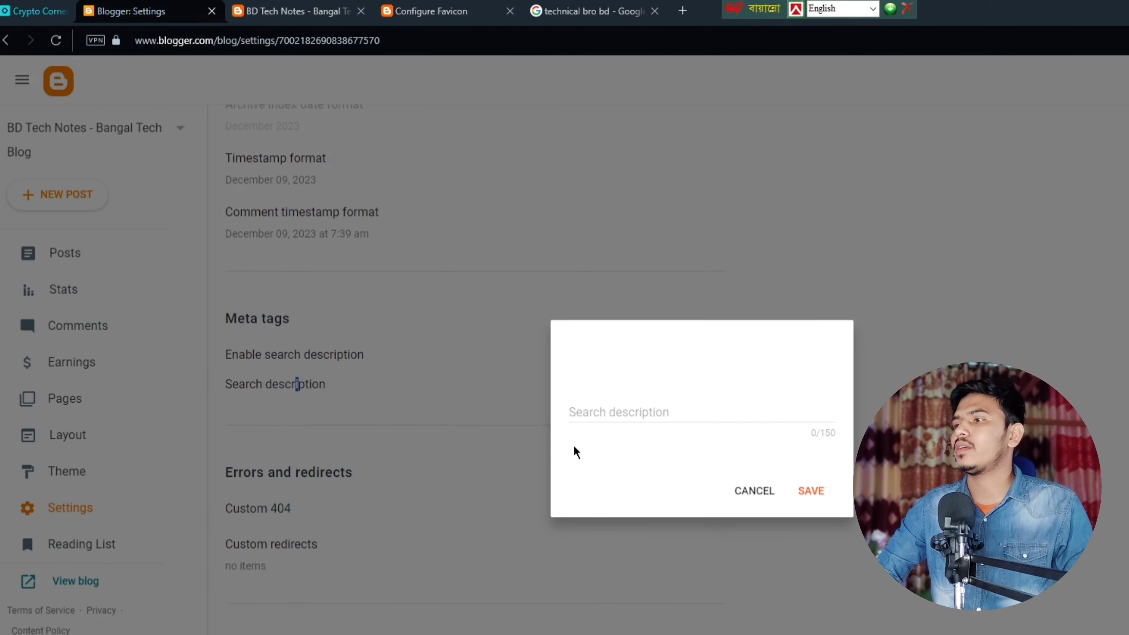
{"action": "left_click", "coordinate": [606, 418]}
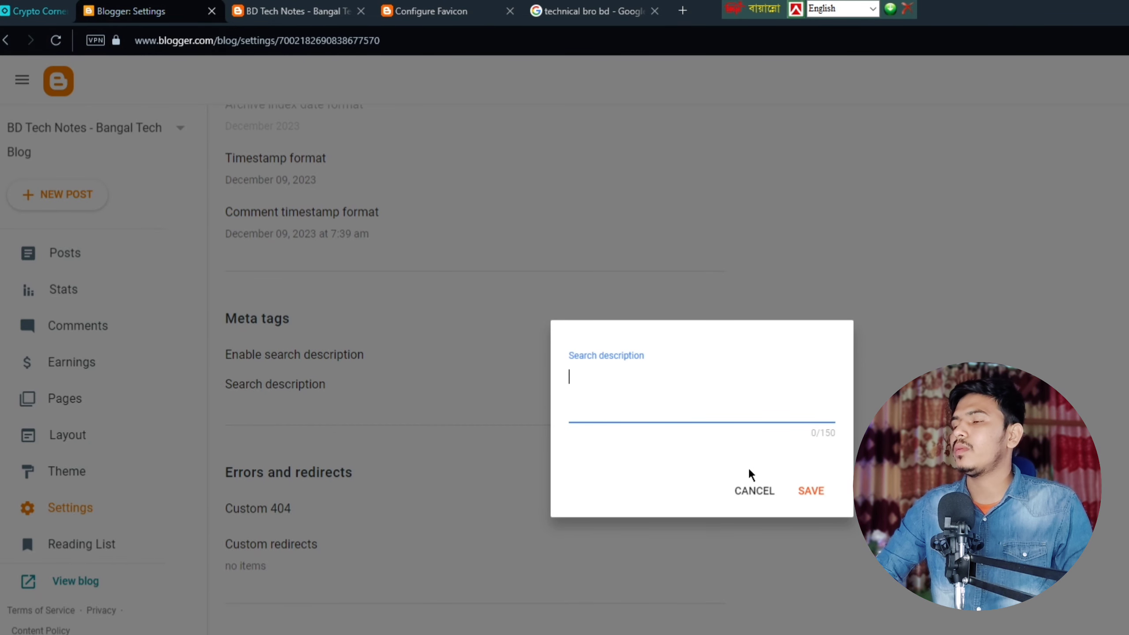
{"action": "left_click", "coordinate": [764, 491]}
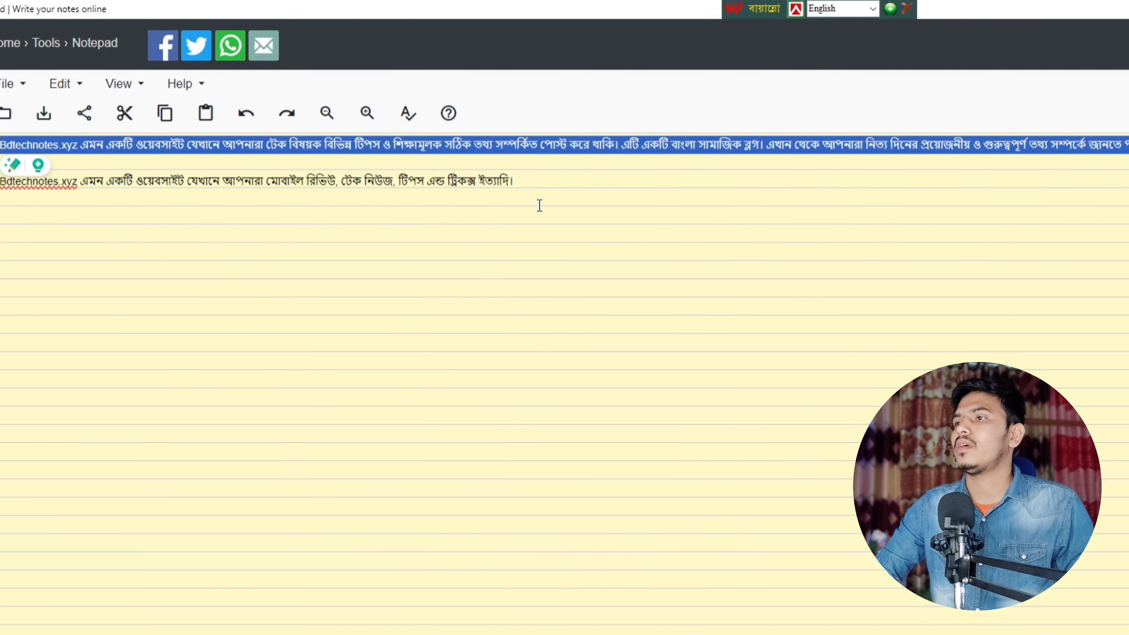
Copy "Bdtechnotes.xyz এমন একটি ওয়েবসাইট যেখানে আপনারা মোবাইল রিভিউ, টেক নিউজ, টিপস এন্ড ট্রিক্স ইত্যাদি।" from the notepad page and save it as the search description
{"action": "left_click_drag", "start_coordinate": [514, 181], "coordinate": [1, 181]}
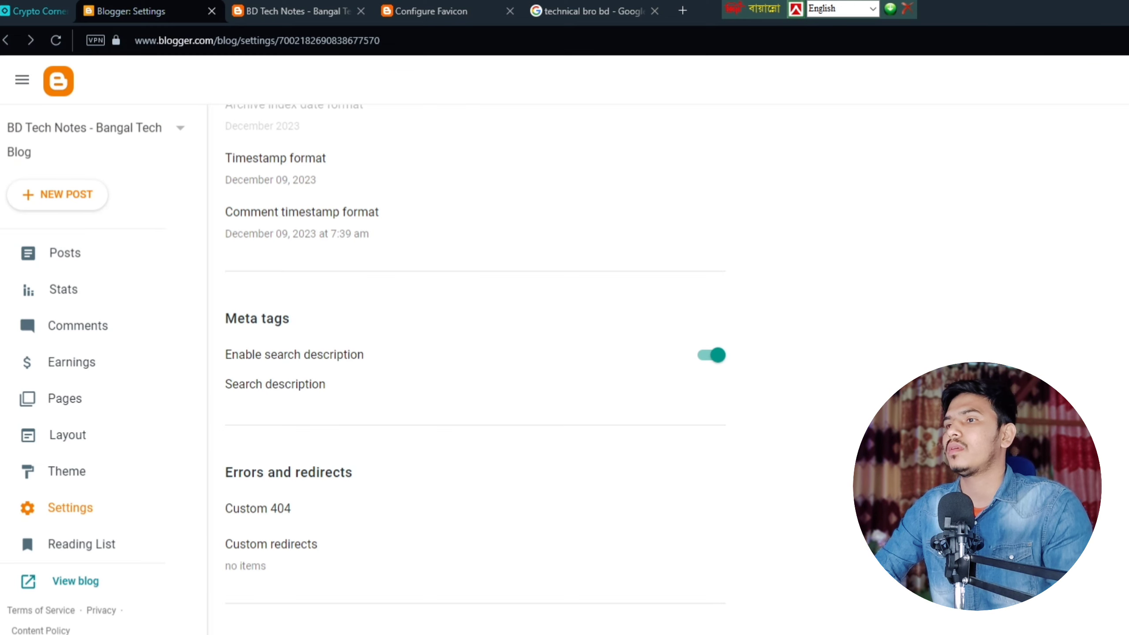
{"action": "left_click", "coordinate": [279, 386]}
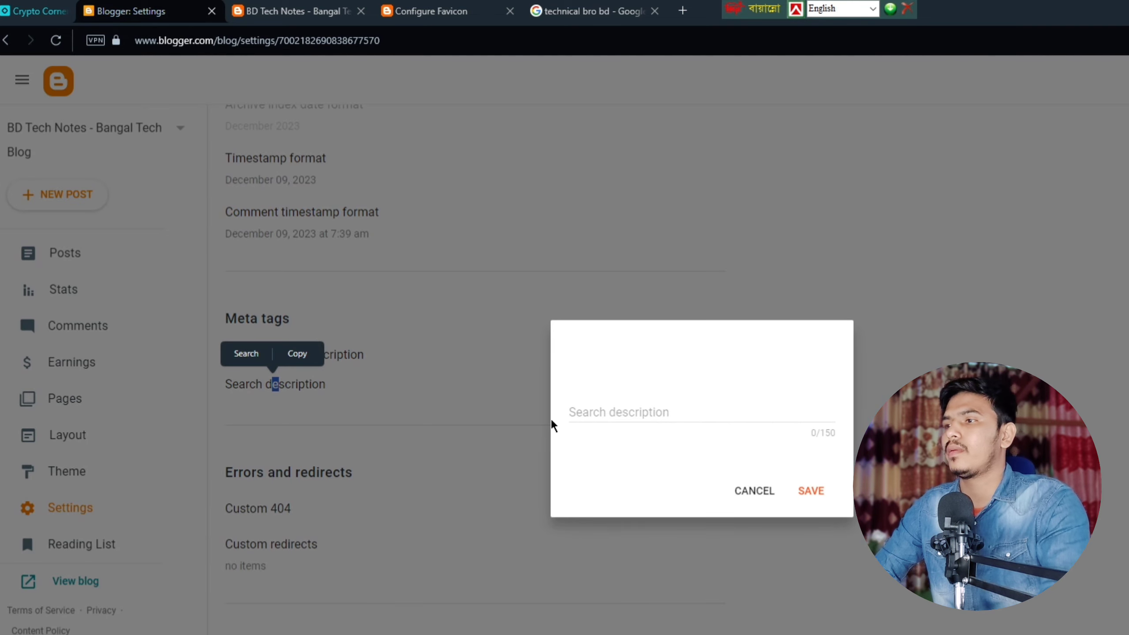
{"action": "type", "text": "Bdtechnotes.xyz এমন একটি ওয়েবসাইট যেখানে আপনারা মোবাইল রিভিউ, টেক নিউজ, টিপস এন্ড ট্রিকস ইত্যাদি।"}
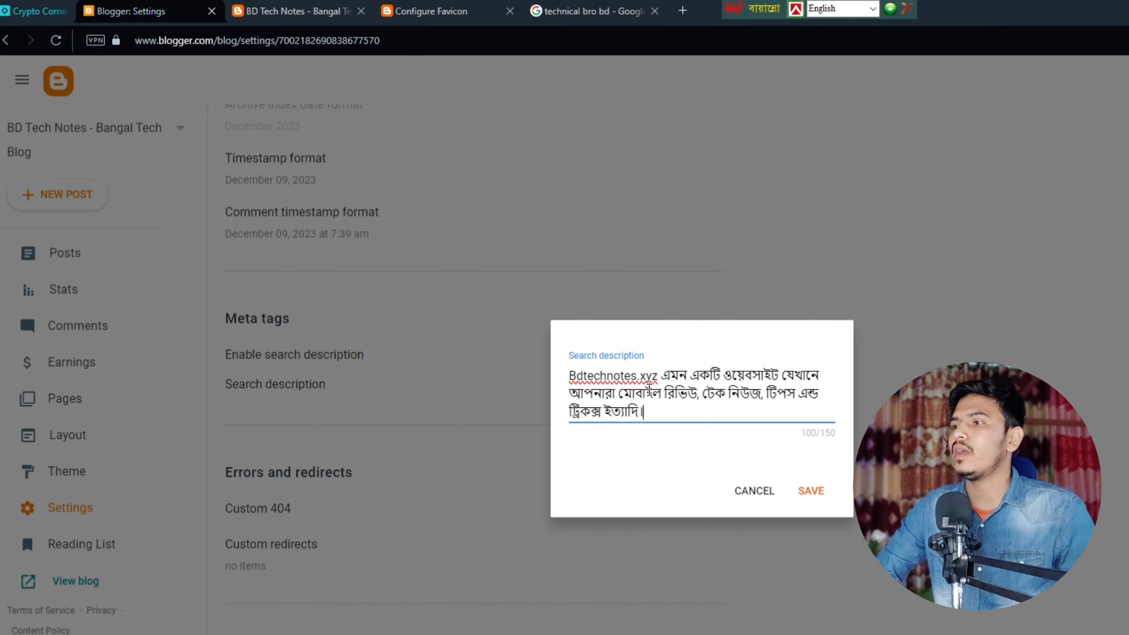
{"action": "left_click_drag", "start_coordinate": [662, 377], "coordinate": [554, 383]}
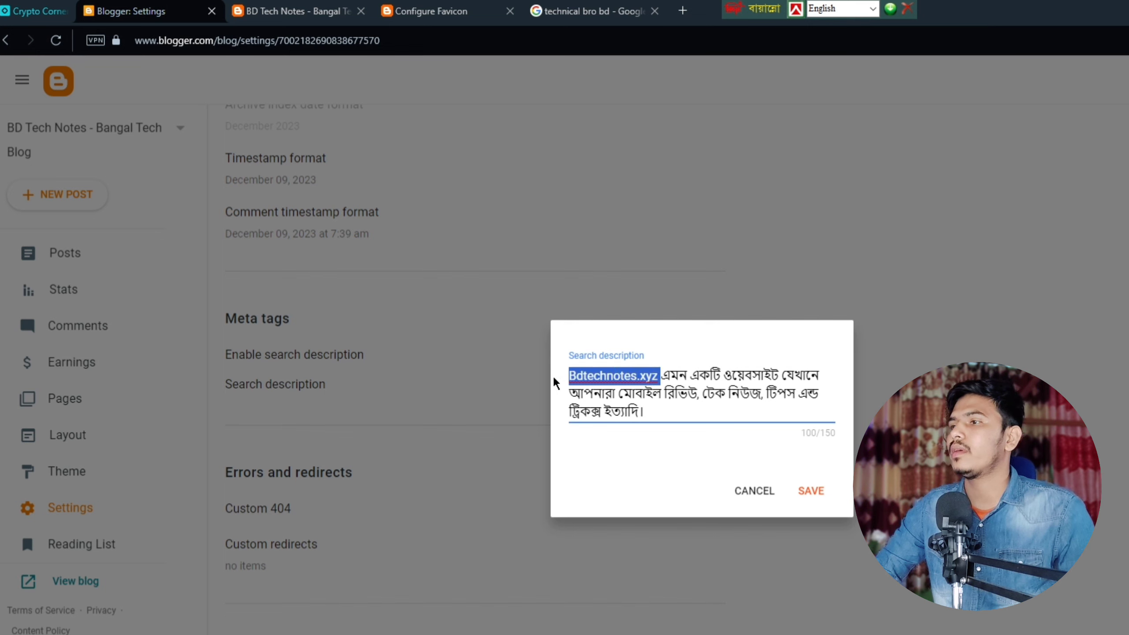
{"action": "left_click", "coordinate": [581, 377]}
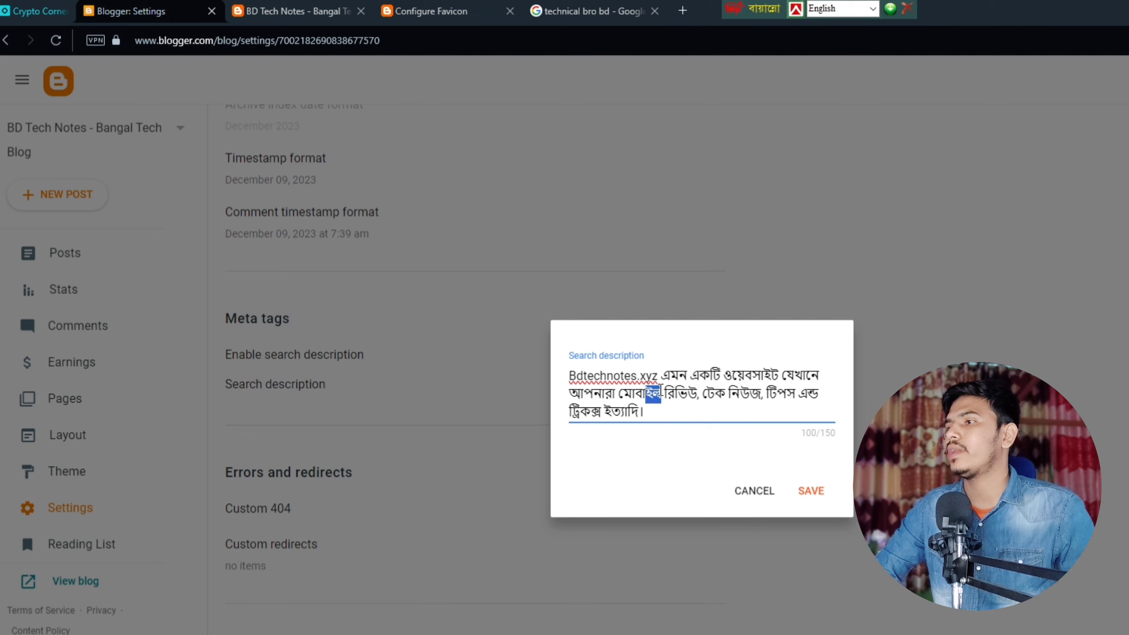
{"action": "double_click", "coordinate": [655, 390]}
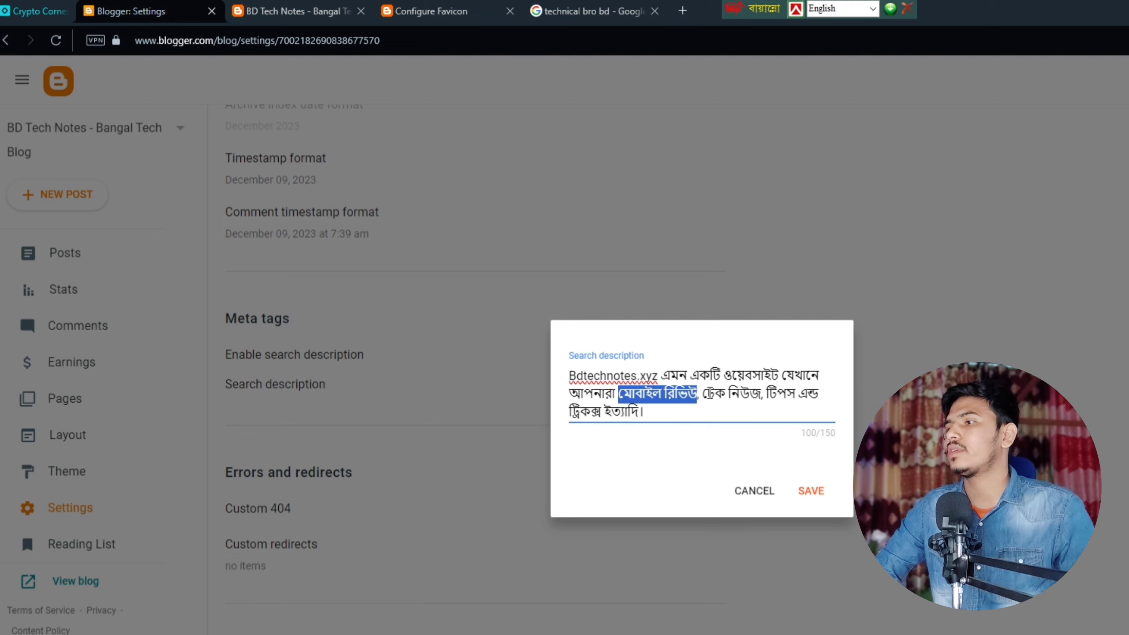
{"action": "left_click", "coordinate": [594, 415]}
{"action": "left_click", "coordinate": [811, 490]}
Enable custom robots.txt under Crawlers and indexing and open its text for editing
{"action": "scroll", "coordinate": [310, 214], "scroll_direction": "down", "scroll_amount": 10}
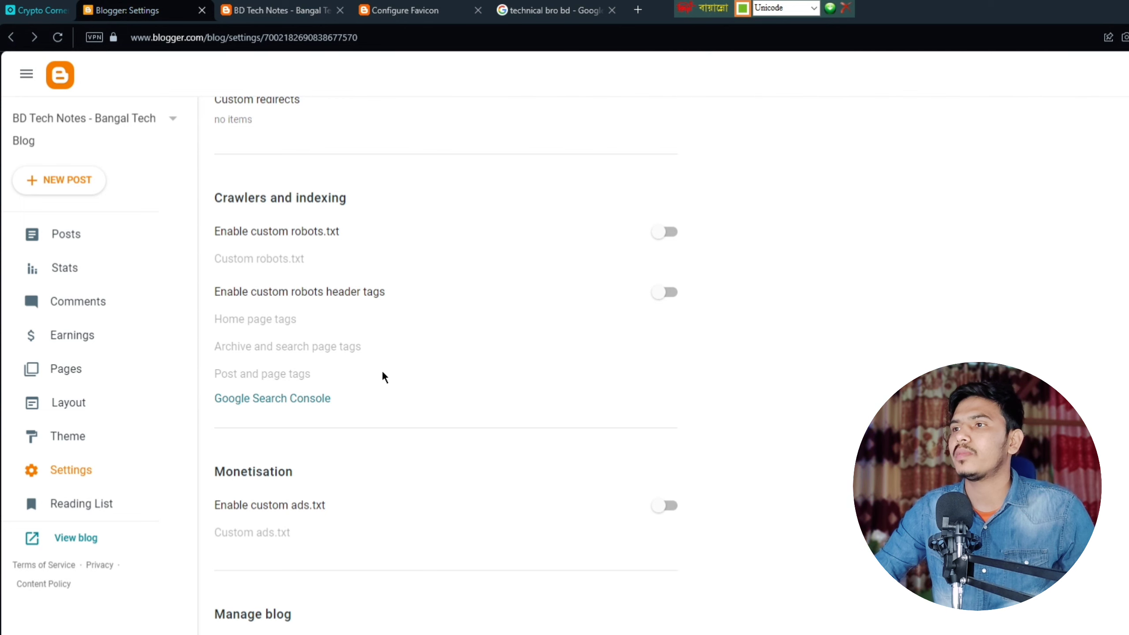
{"action": "scroll", "coordinate": [391, 363], "scroll_direction": "up", "scroll_amount": 3}
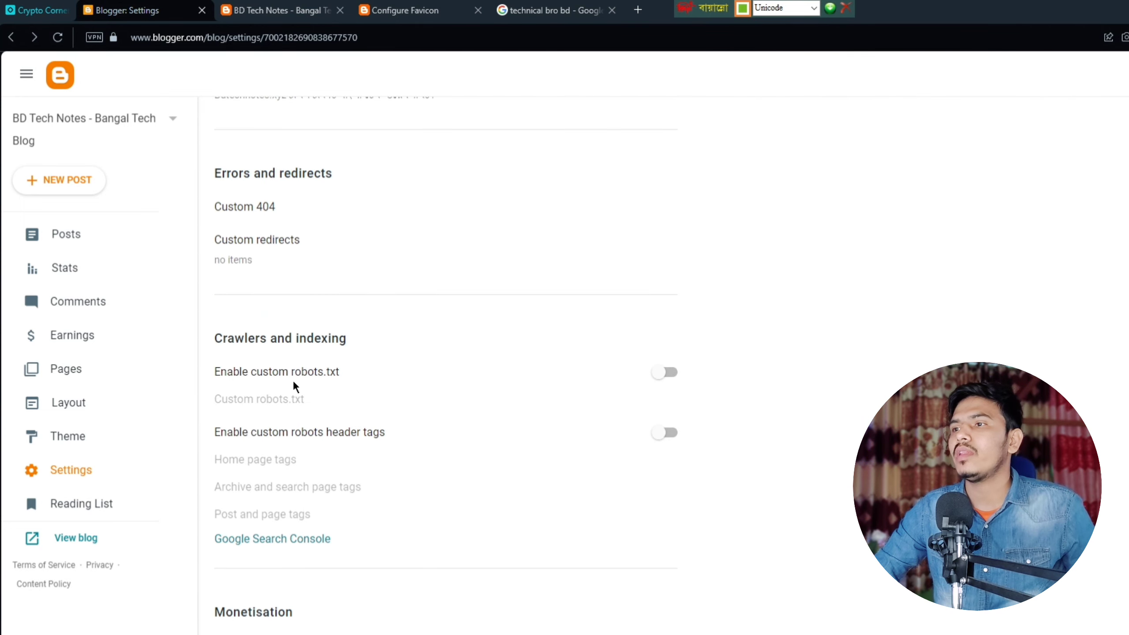
{"action": "left_click", "coordinate": [669, 372]}
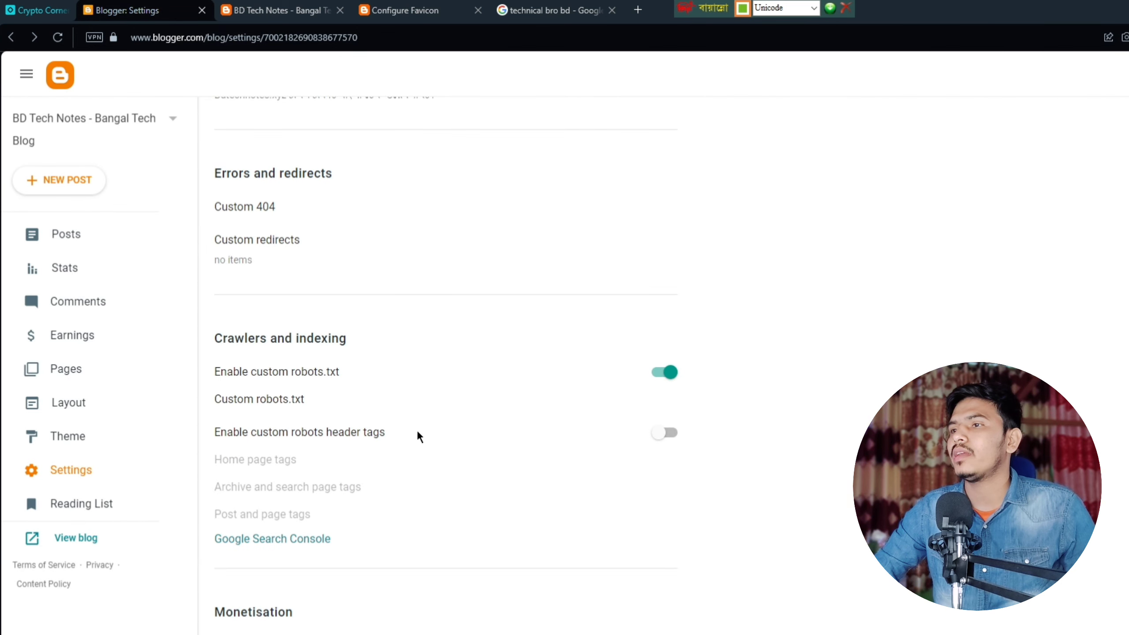
{"action": "left_click", "coordinate": [300, 399]}
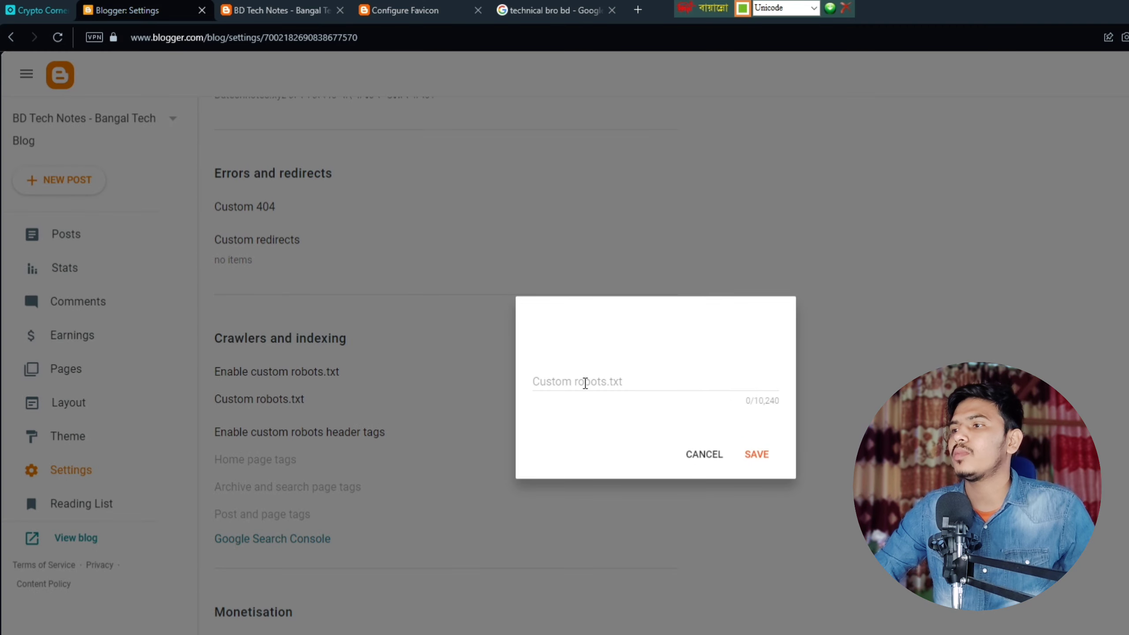
{"action": "left_click", "coordinate": [585, 381]}
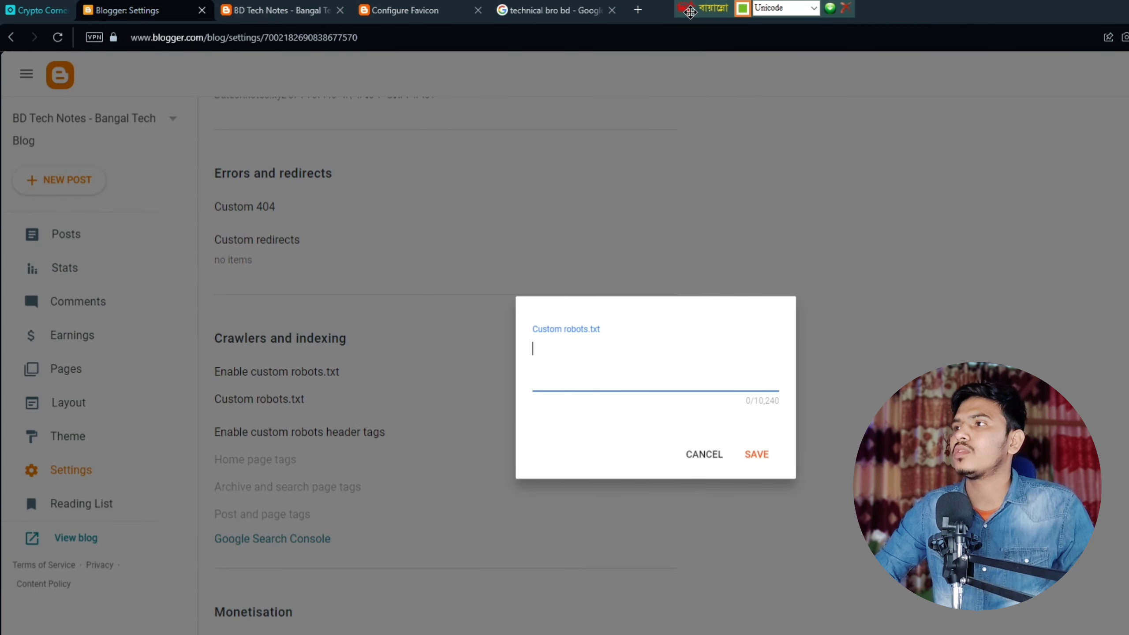
Search the web in a new tab for "sitemap generator for blogger" and open labnol.org's XML sitemap generator
{"action": "left_click_drag", "start_coordinate": [691, 4], "coordinate": [854, 4]}
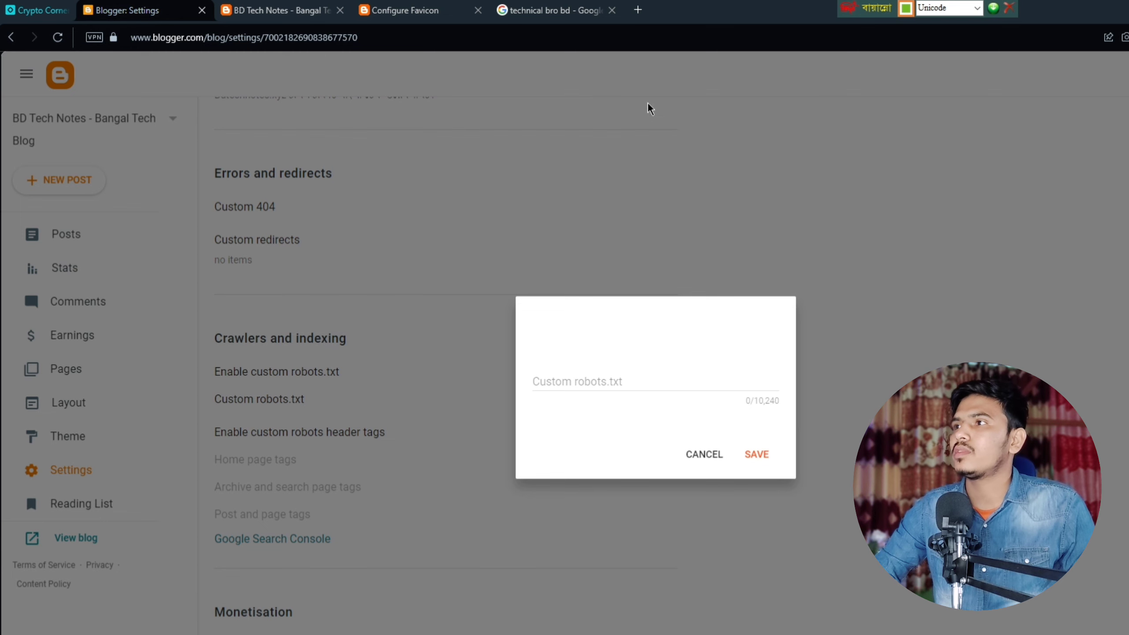
{"action": "left_click", "coordinate": [638, 10]}
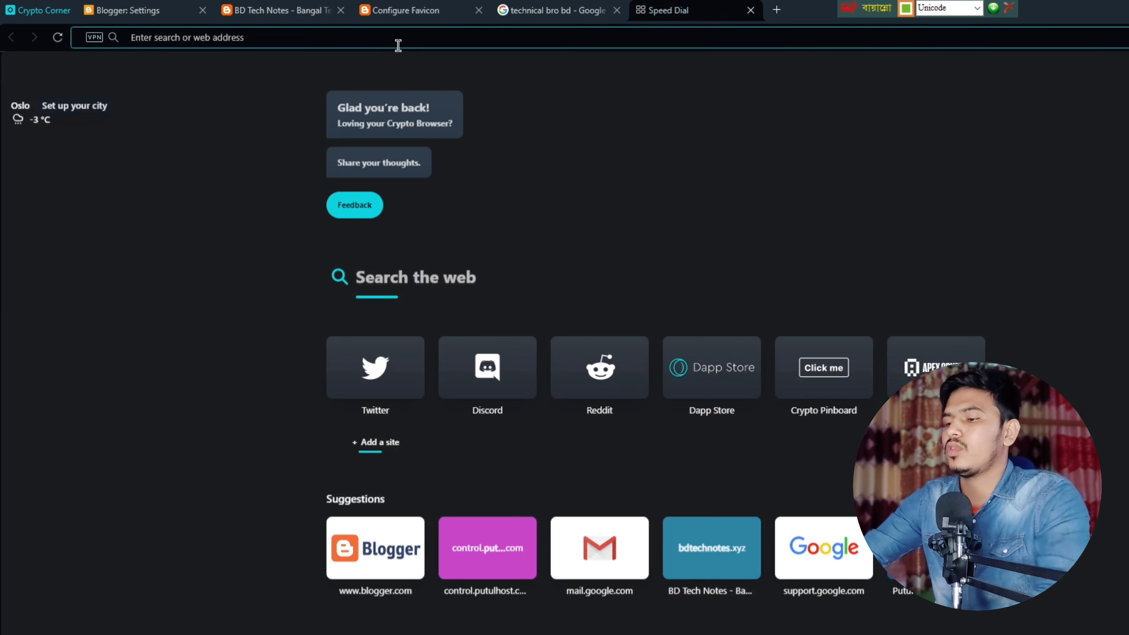
{"action": "type", "text": "sitemap"}
{"action": "key", "text": "Down"}
{"action": "key", "text": "Down"}
{"action": "key", "text": "Down"}
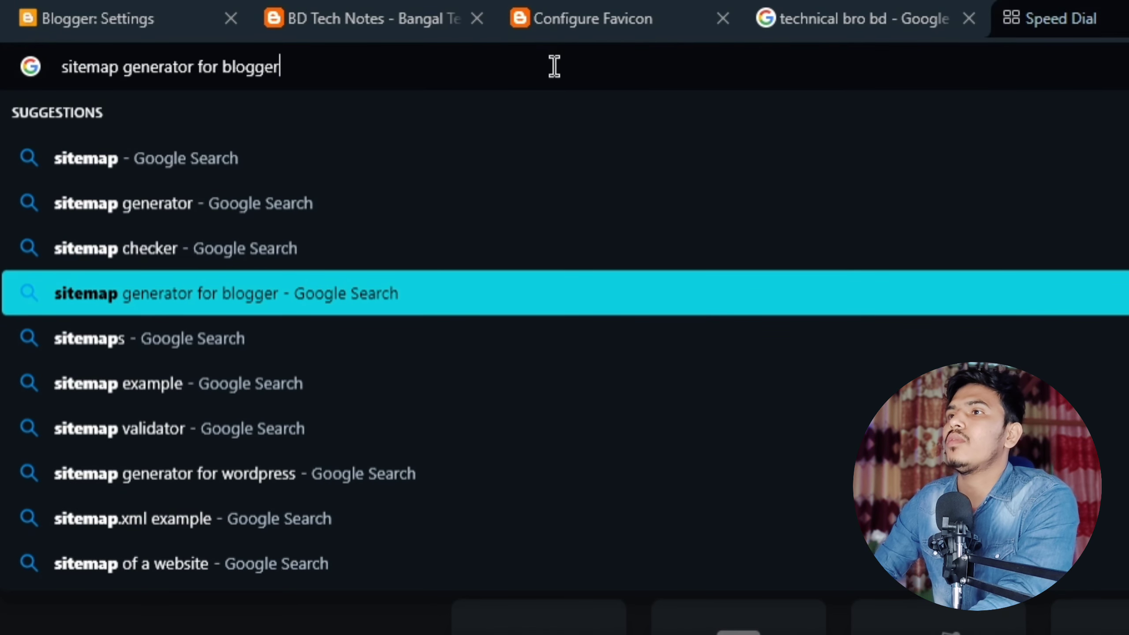
{"action": "key", "text": "Return"}
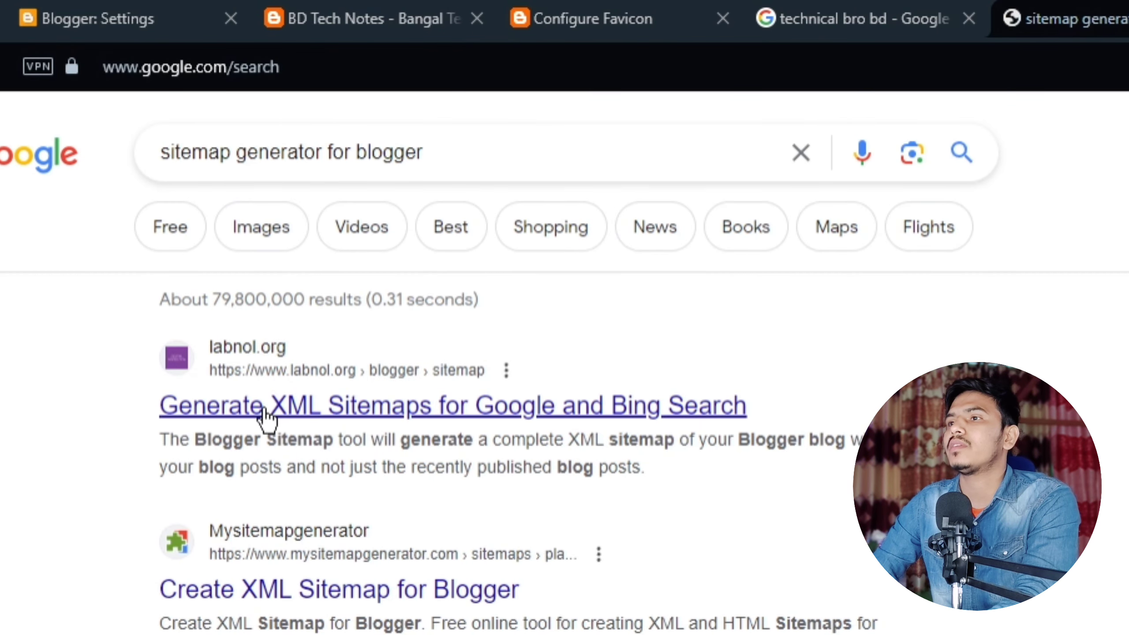
{"action": "left_click", "coordinate": [265, 412]}
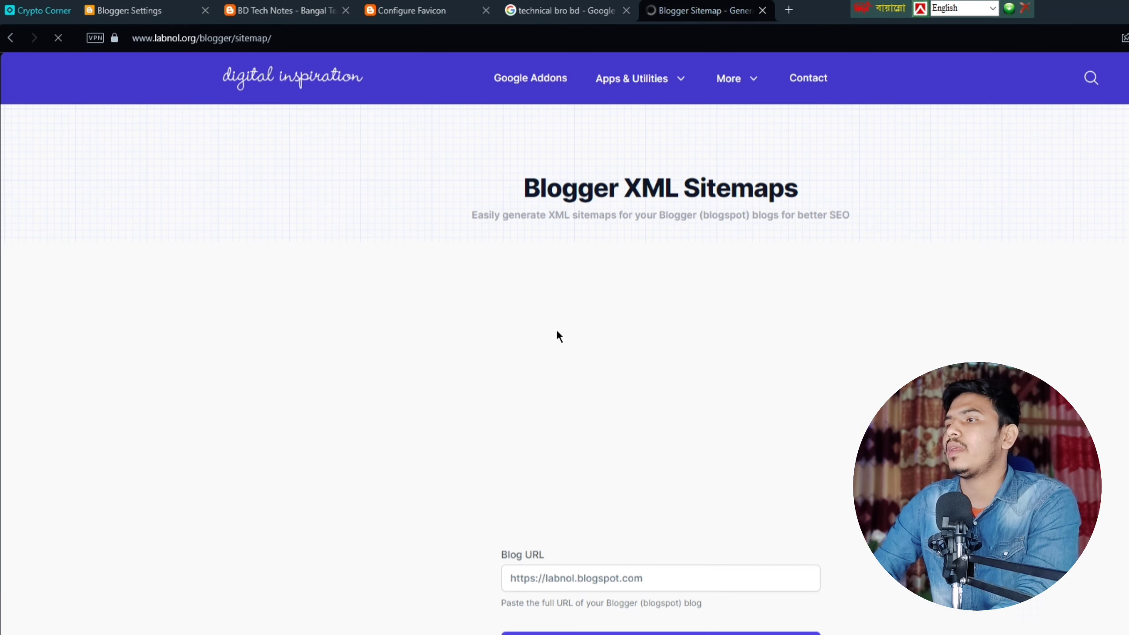
{"action": "scroll", "coordinate": [636, 498], "scroll_direction": "down", "scroll_amount": 3}
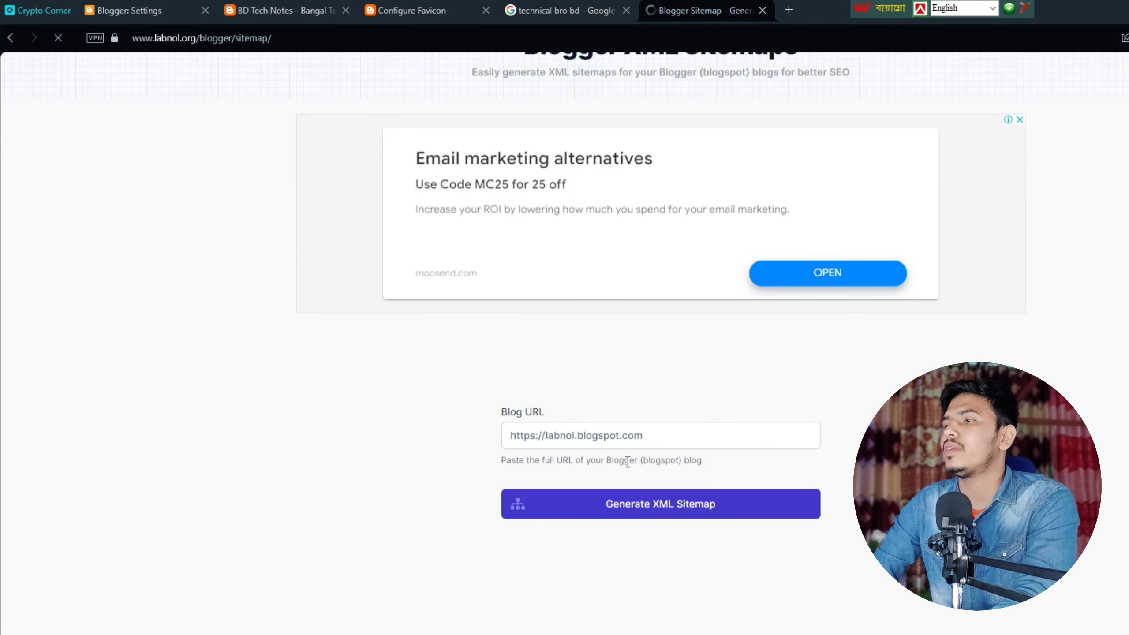
Cancel the empty custom robots.txt entry, open the live blog and copy its address
{"action": "left_click", "coordinate": [607, 438]}
{"action": "left_click", "coordinate": [96, 10]}
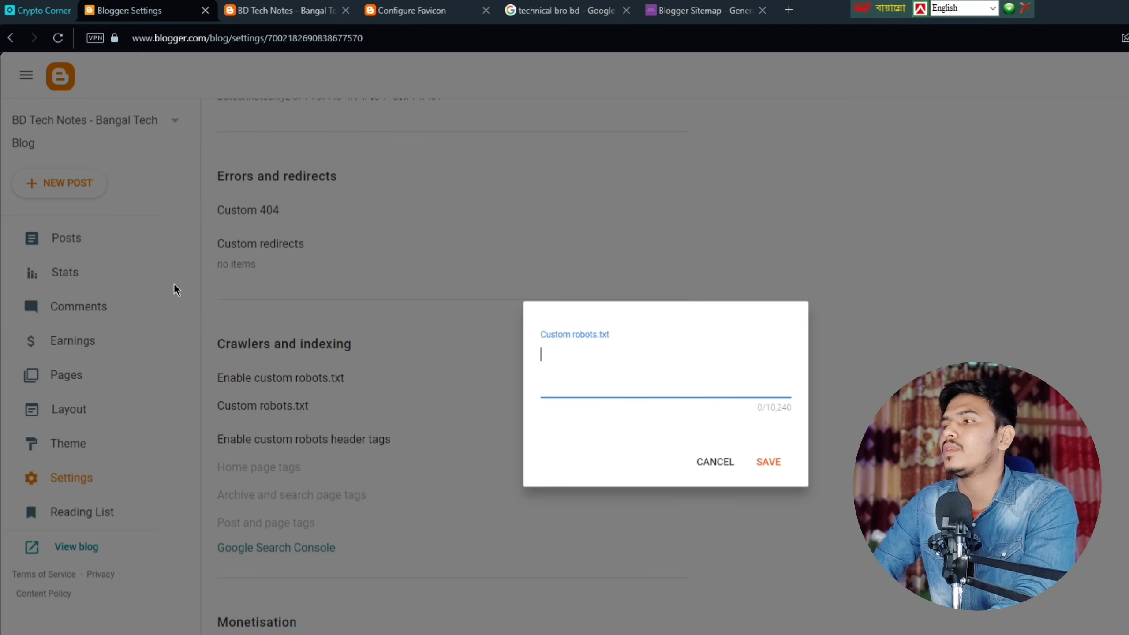
{"action": "left_click", "coordinate": [729, 462]}
{"action": "left_click", "coordinate": [73, 546]}
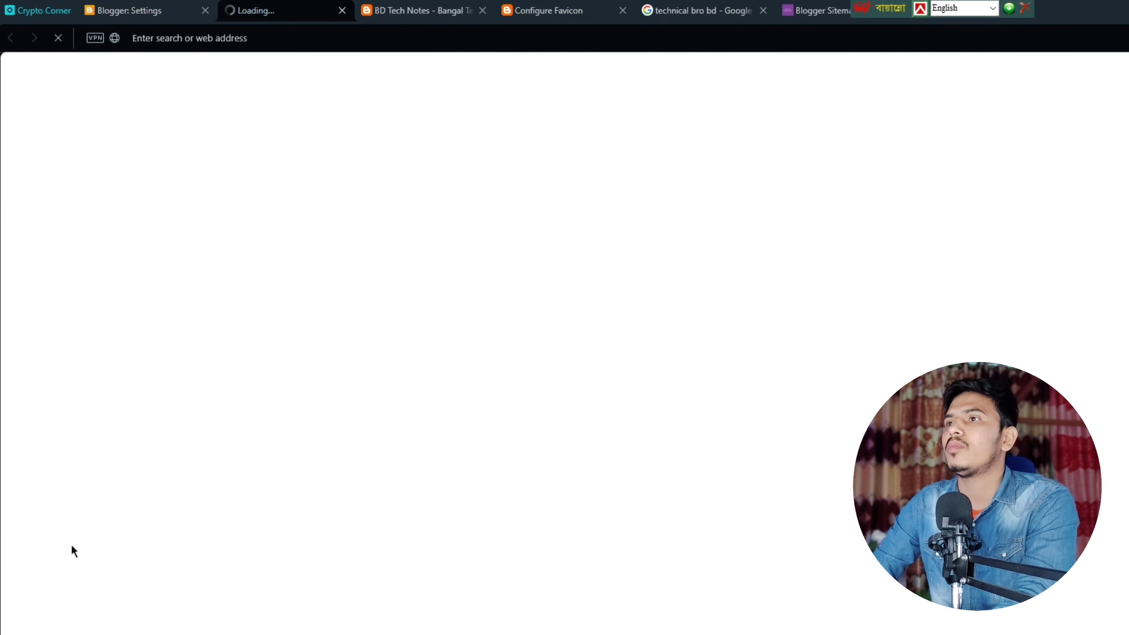
{"action": "left_click", "coordinate": [249, 35]}
{"action": "key", "text": "ctrl+c"}
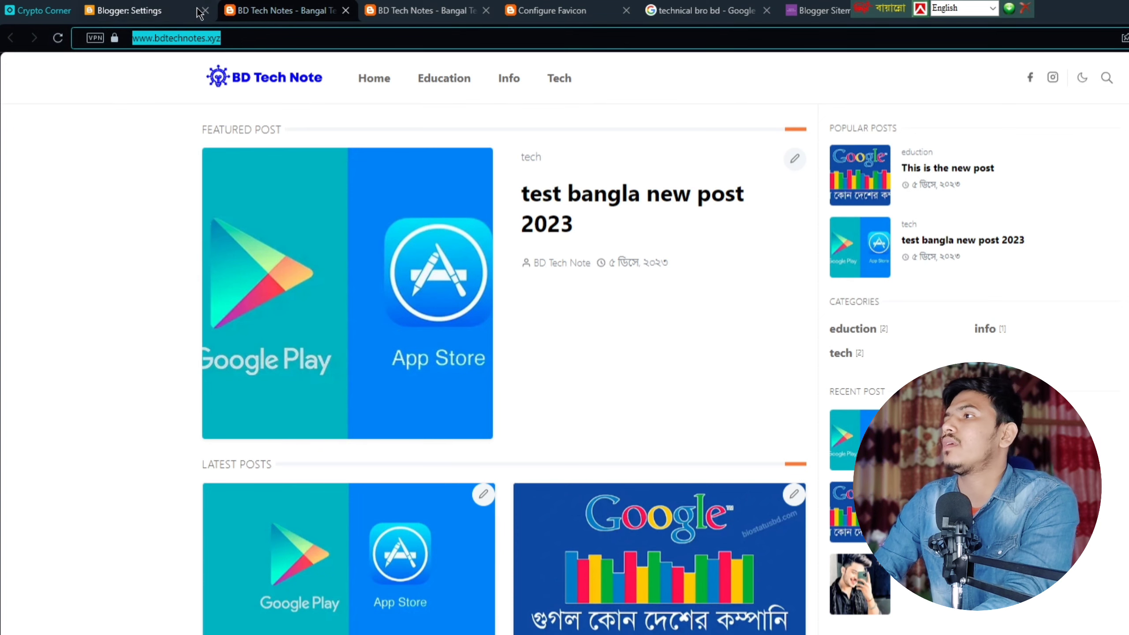
{"action": "left_click", "coordinate": [818, 10]}
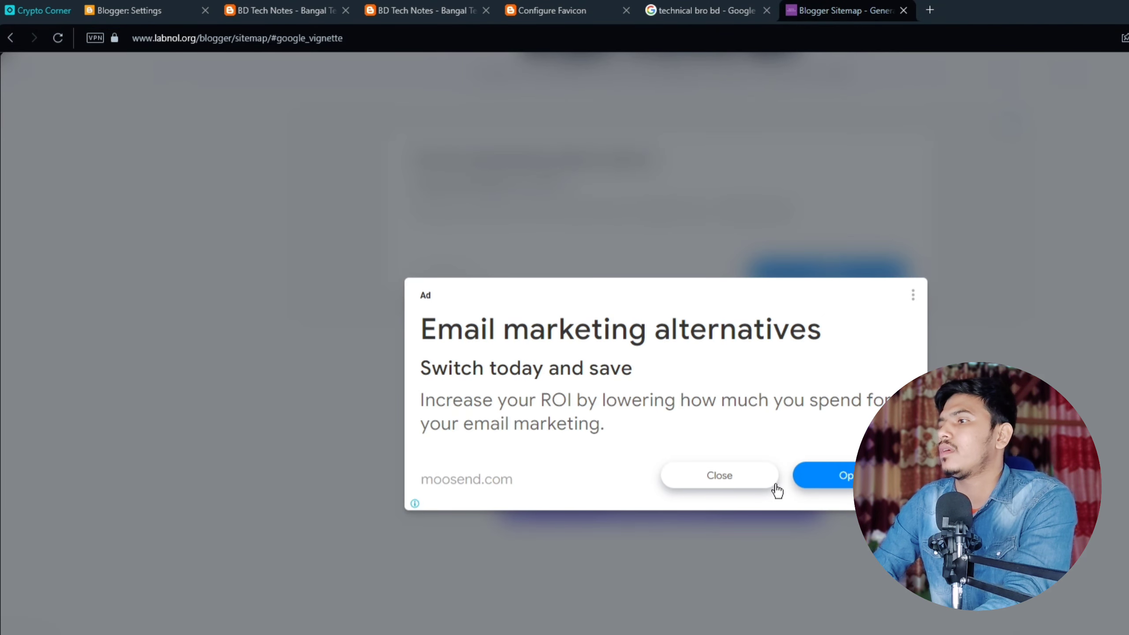
{"action": "left_click", "coordinate": [751, 477]}
{"action": "left_click", "coordinate": [615, 428]}
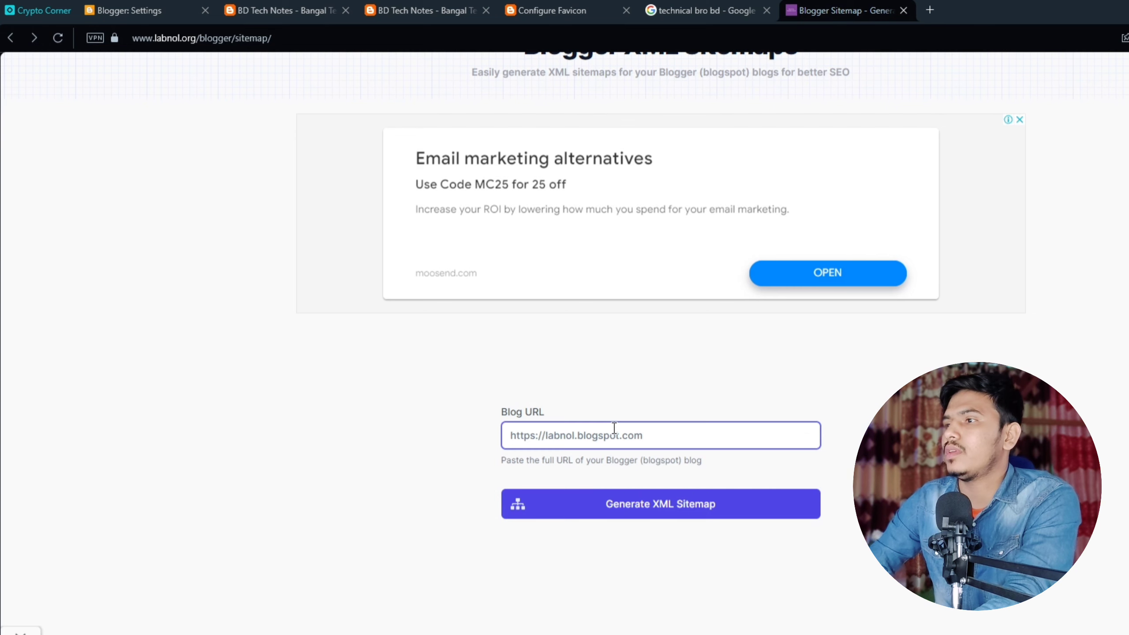
{"action": "key", "text": "ctrl+v"}
{"action": "key", "text": "ctrl+a"}
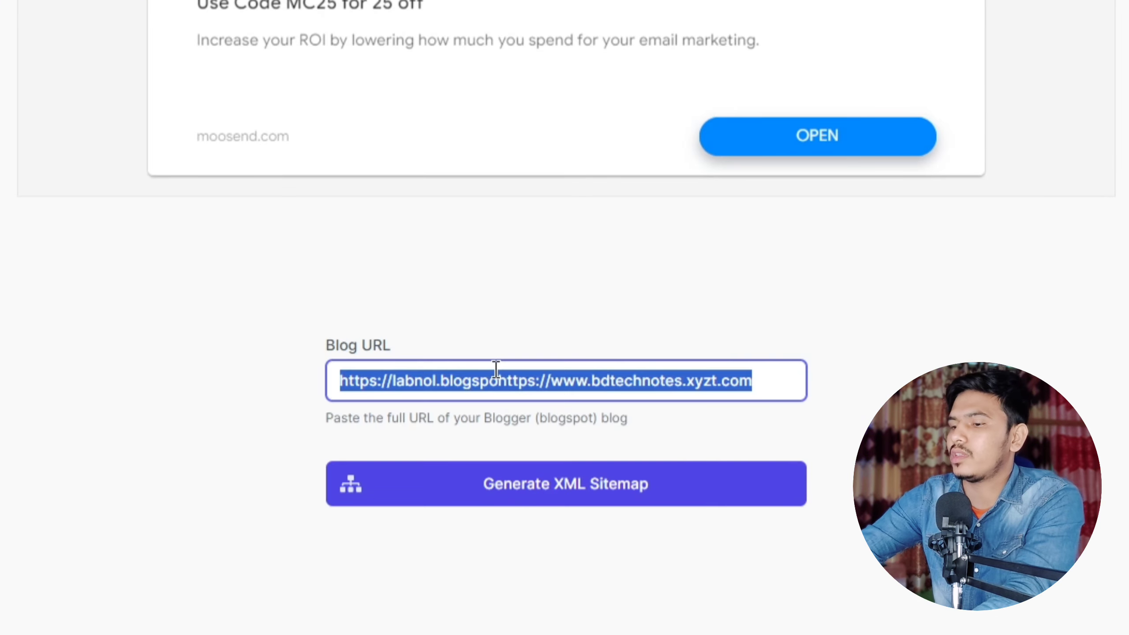
{"action": "key", "text": "BackSpace"}
{"action": "key", "text": "ctrl+v"}
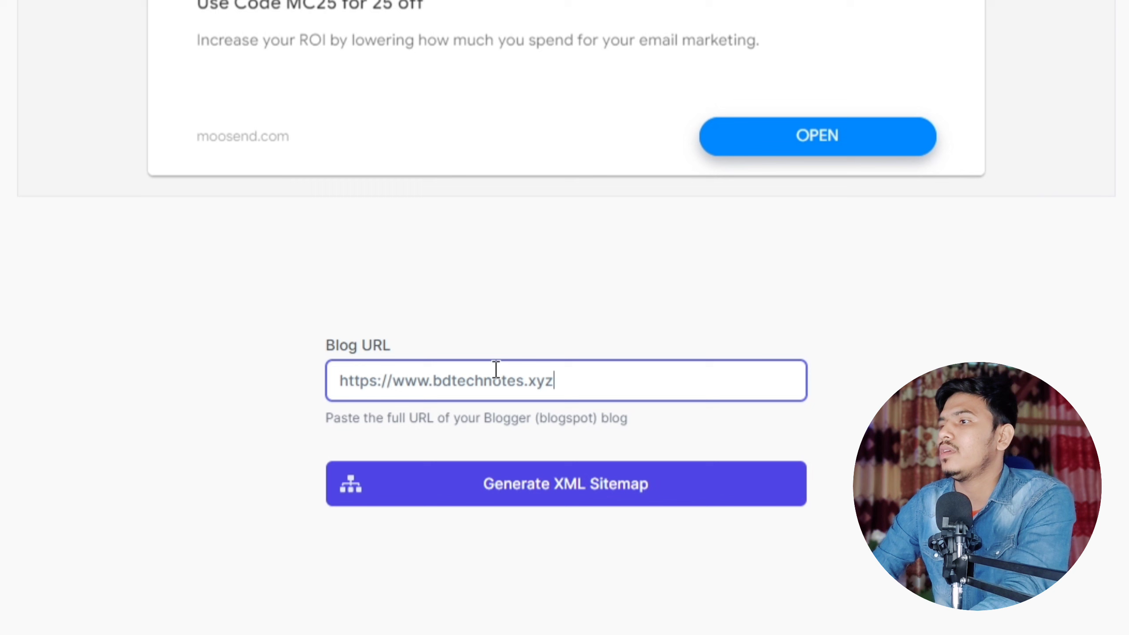
{"action": "left_click", "coordinate": [560, 489]}
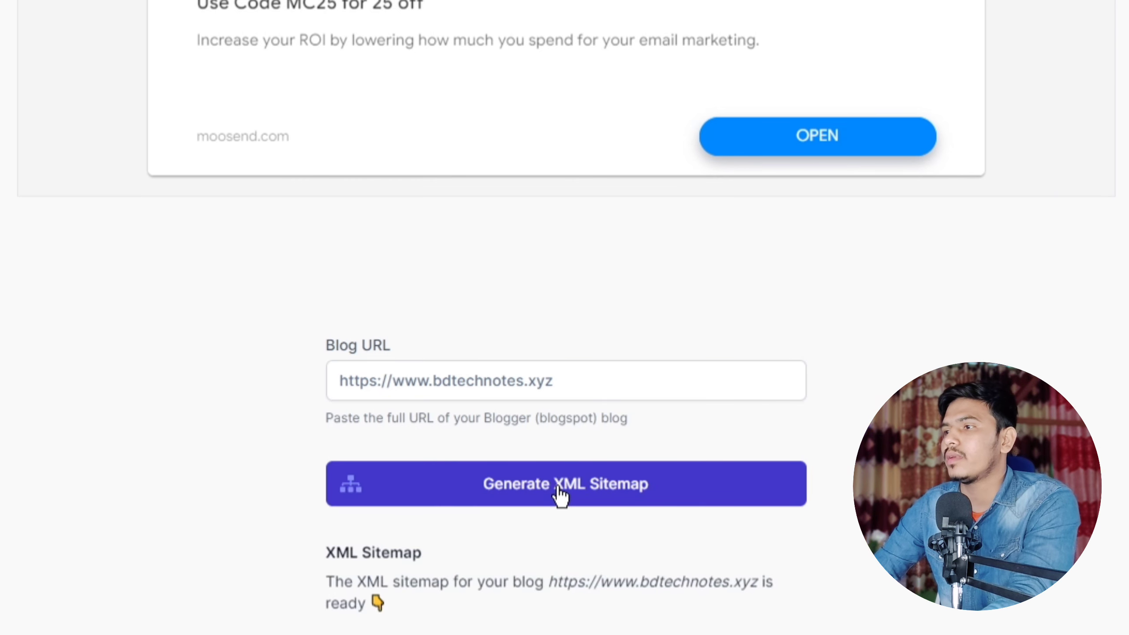
Copy the generated robots rules from the XML Sitemap result, from the User-agent line through the end of the Sitemap line
{"action": "scroll", "coordinate": [561, 491], "scroll_direction": "down", "scroll_amount": 10}
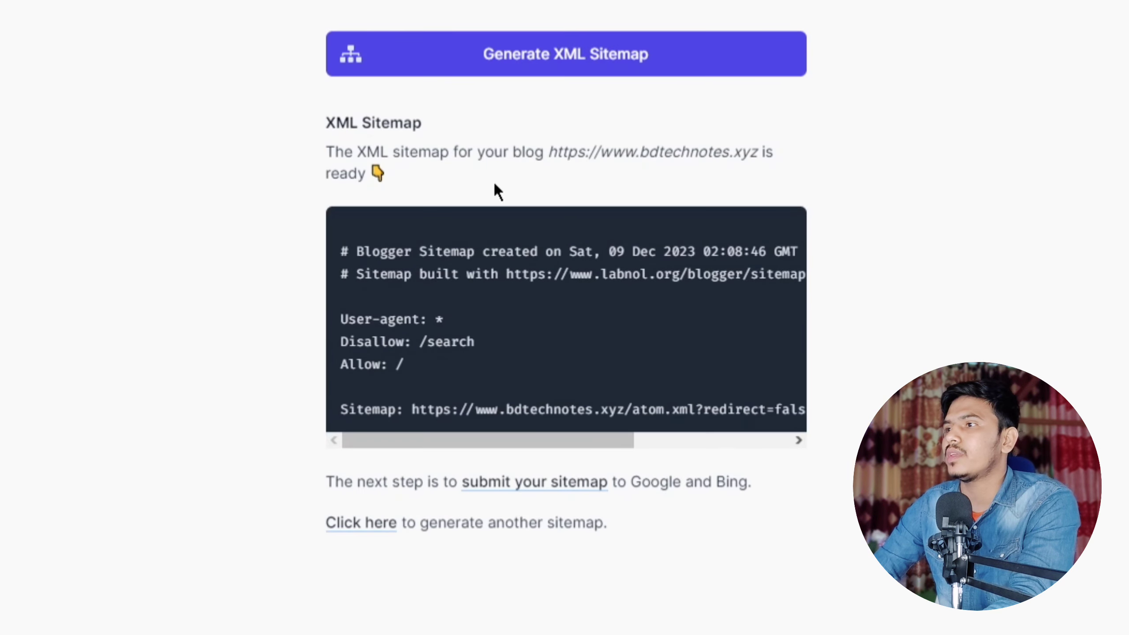
{"action": "scroll", "coordinate": [551, 314], "scroll_direction": "down", "scroll_amount": 5}
{"action": "scroll", "coordinate": [551, 309], "scroll_direction": "up", "scroll_amount": 5}
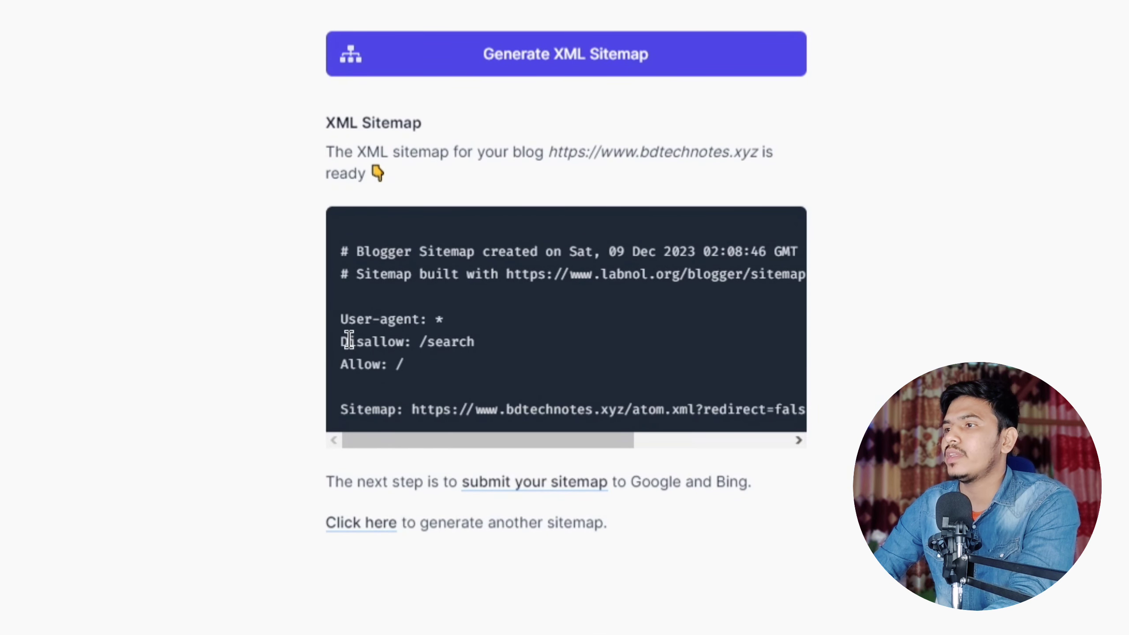
{"action": "left_click_drag", "start_coordinate": [340, 320], "coordinate": [751, 482]}
{"action": "left_click", "coordinate": [872, 403]}
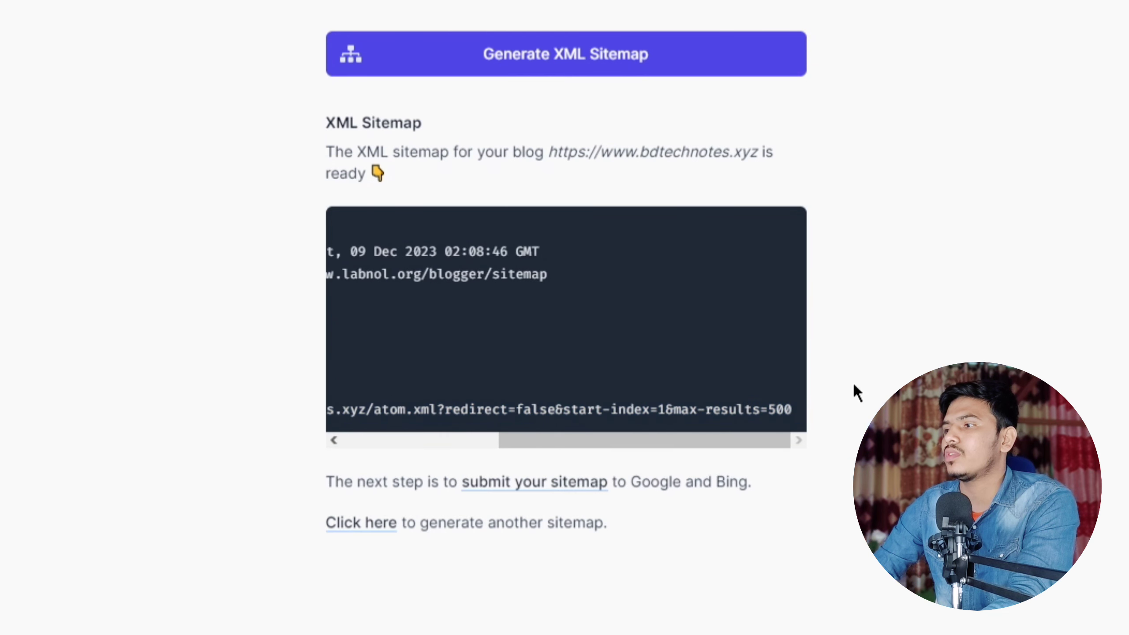
{"action": "triple_click", "coordinate": [789, 412]}
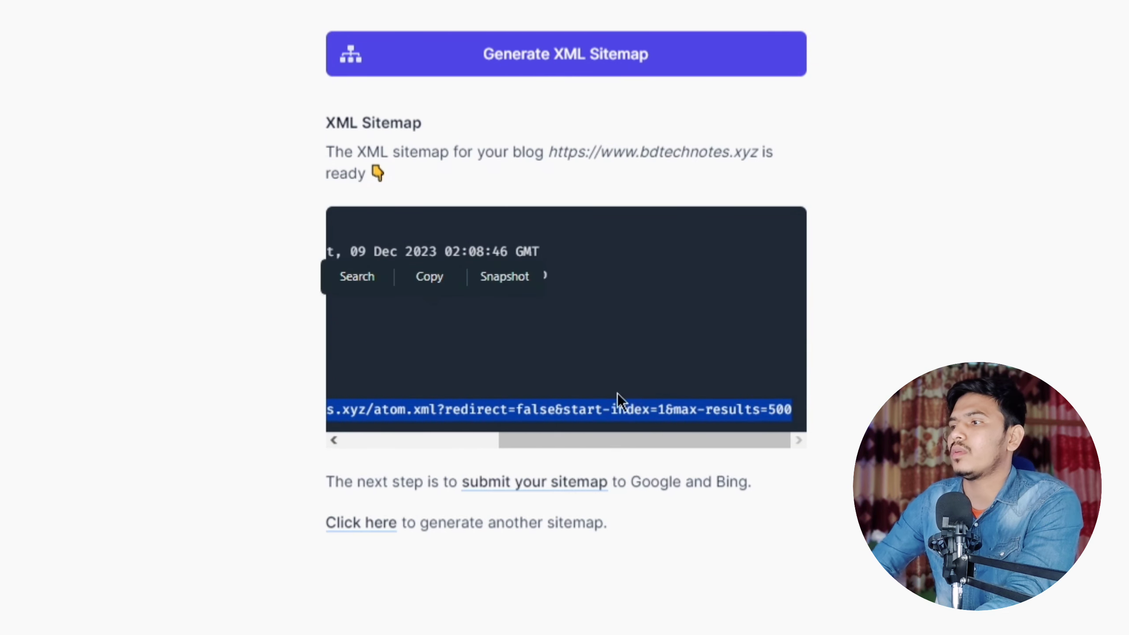
{"action": "key", "text": "ctrl+c"}
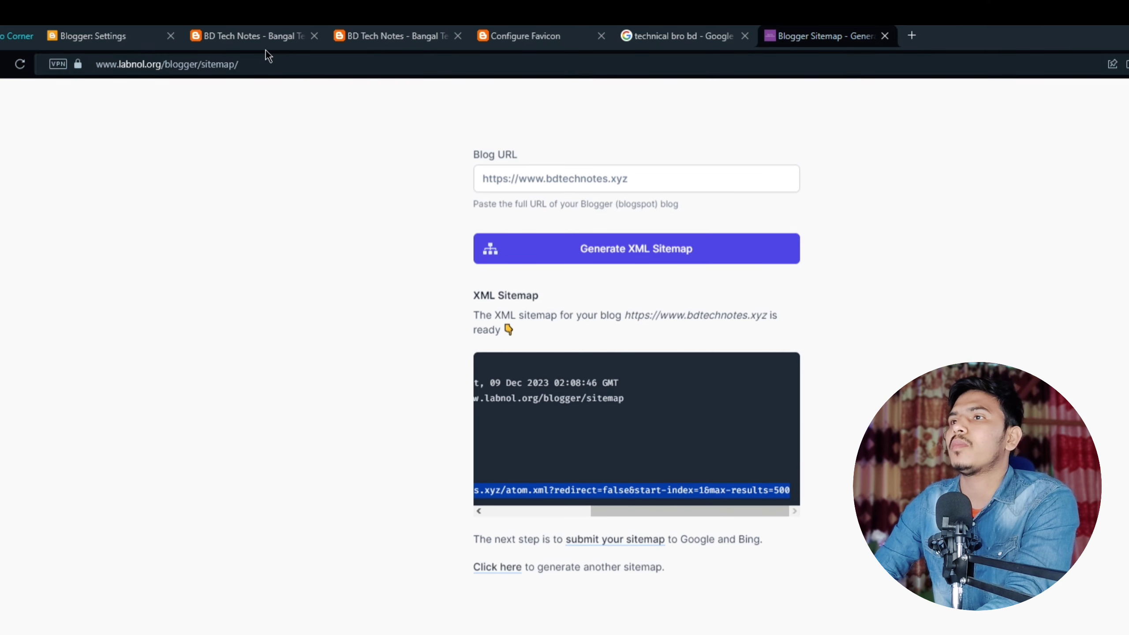
Paste the copied sitemap rules into the custom robots.txt setting in Blogger and save them
{"action": "left_click", "coordinate": [112, 37]}
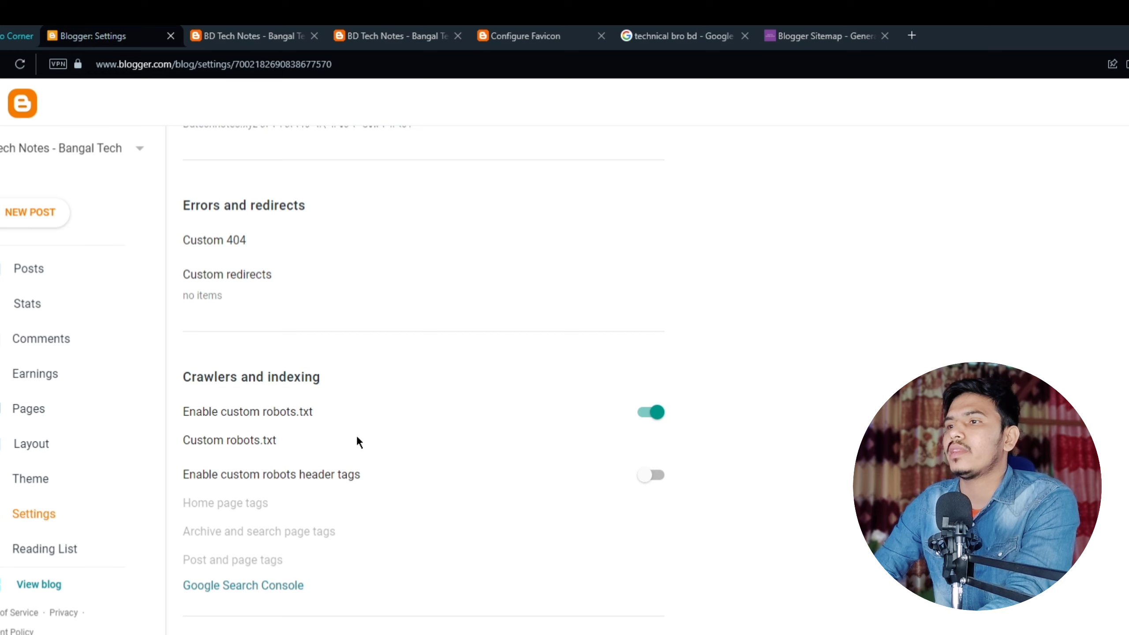
{"action": "left_click", "coordinate": [258, 441]}
{"action": "left_click", "coordinate": [573, 422]}
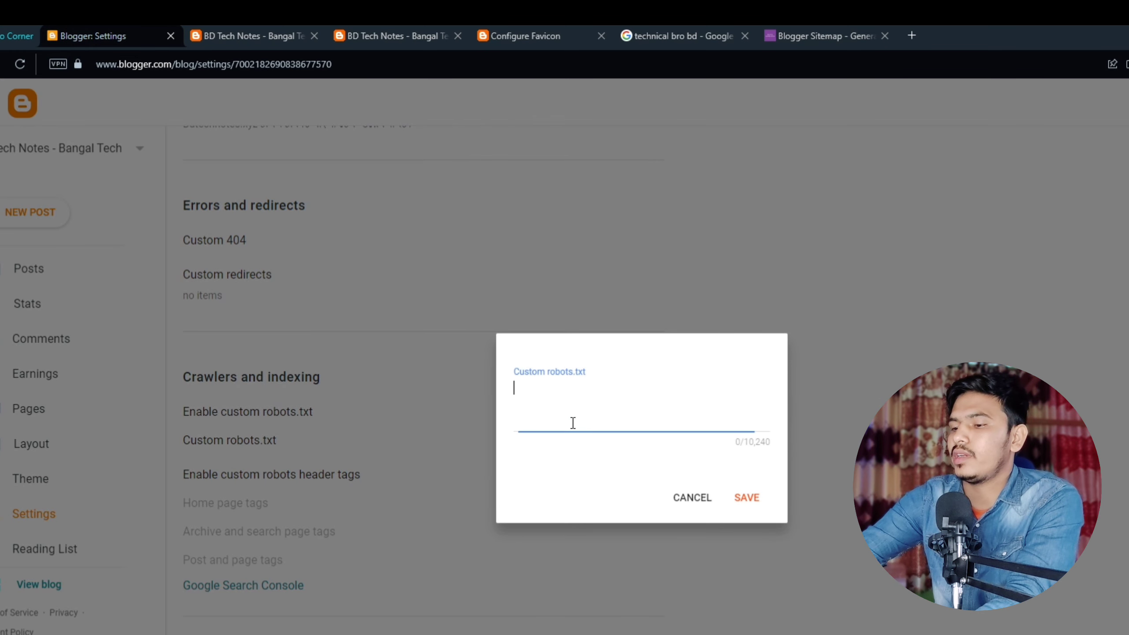
{"action": "key", "text": "ctrl+v"}
{"action": "scroll", "coordinate": [574, 423], "scroll_direction": "up", "scroll_amount": 2}
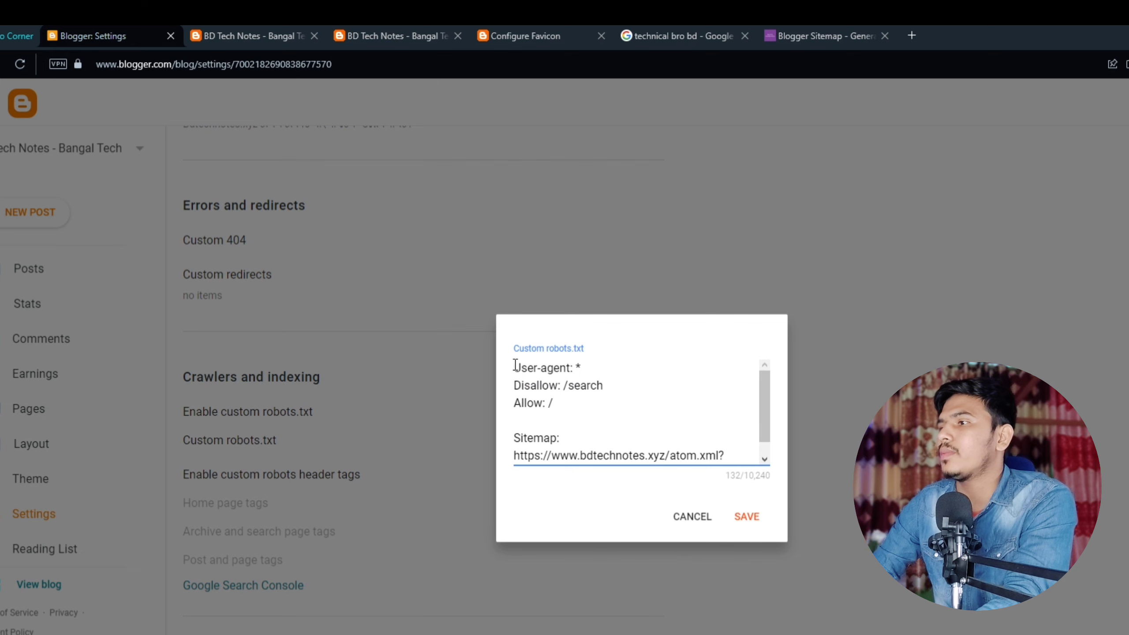
{"action": "scroll", "coordinate": [630, 406], "scroll_direction": "down", "scroll_amount": 1}
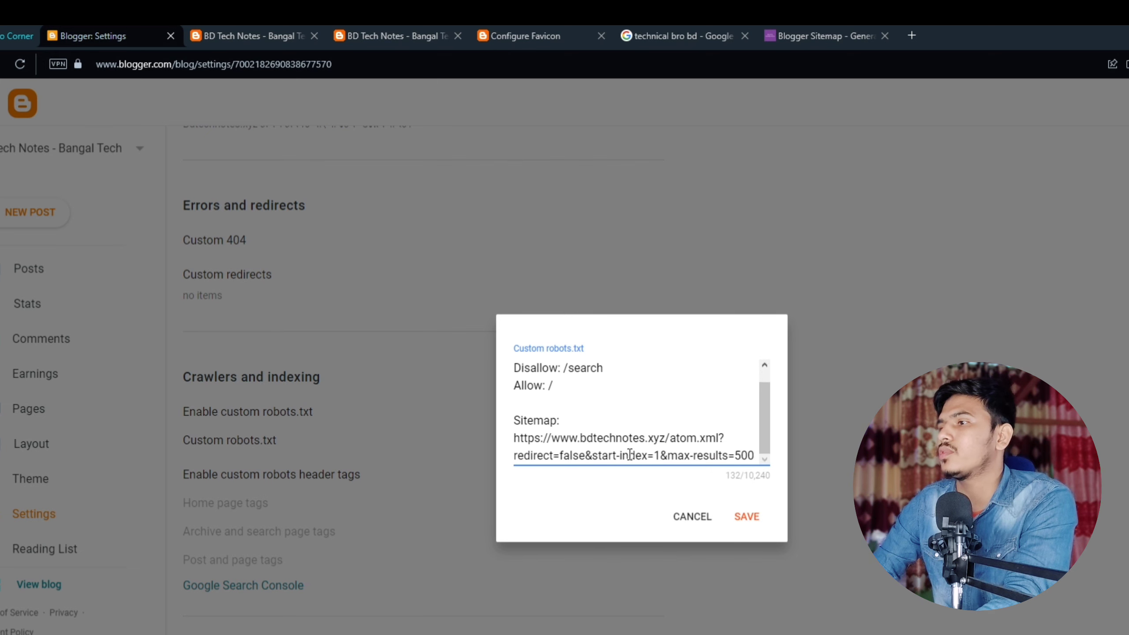
{"action": "left_click", "coordinate": [749, 517]}
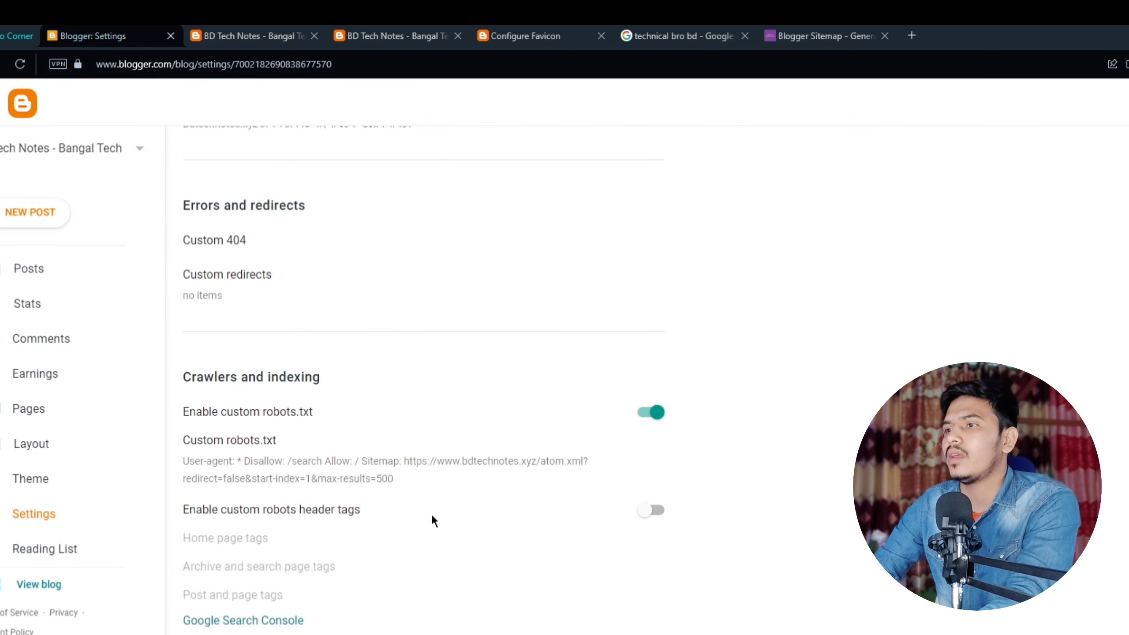
Enable custom robots header tags and save the home page tags with all and noodp turned on
{"action": "scroll", "coordinate": [501, 480], "scroll_direction": "down", "scroll_amount": 3}
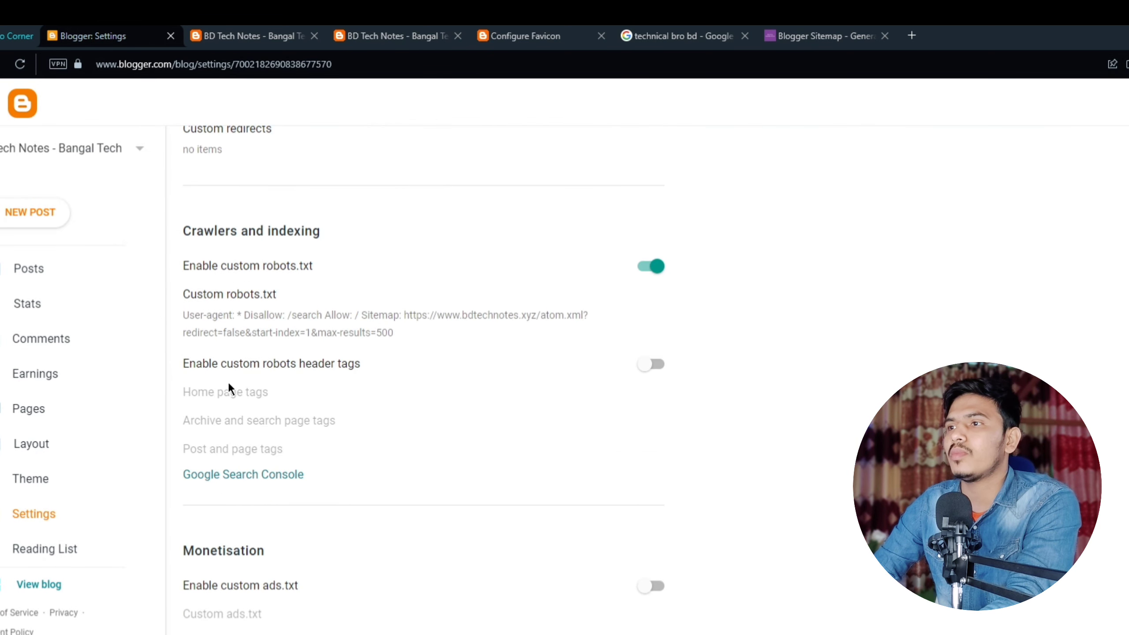
{"action": "left_click", "coordinate": [659, 364]}
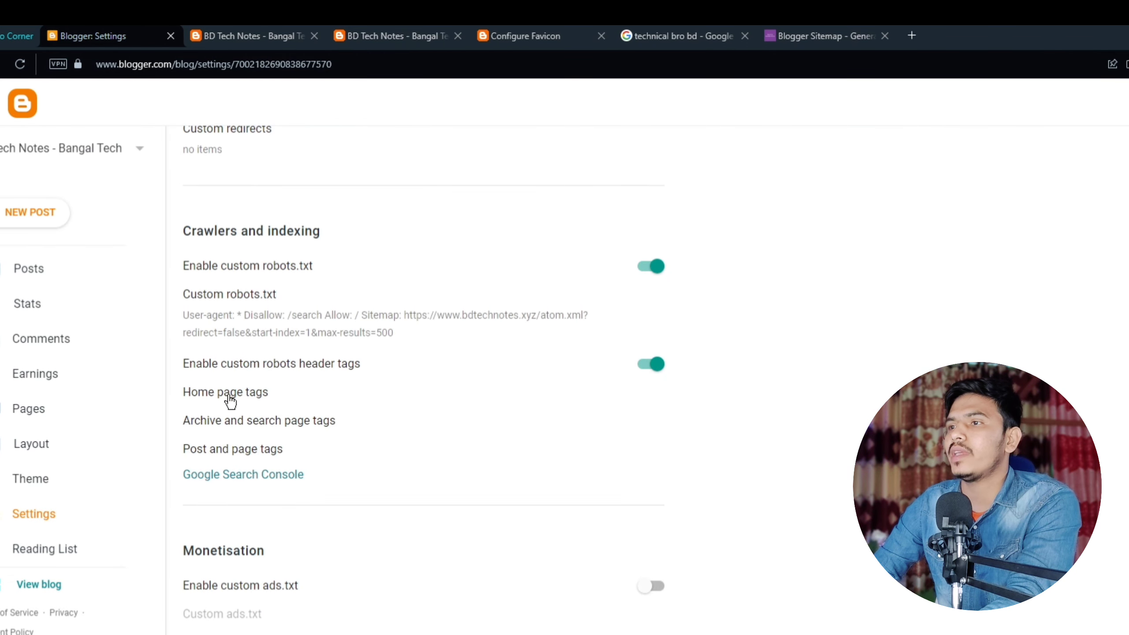
{"action": "left_click", "coordinate": [235, 394]}
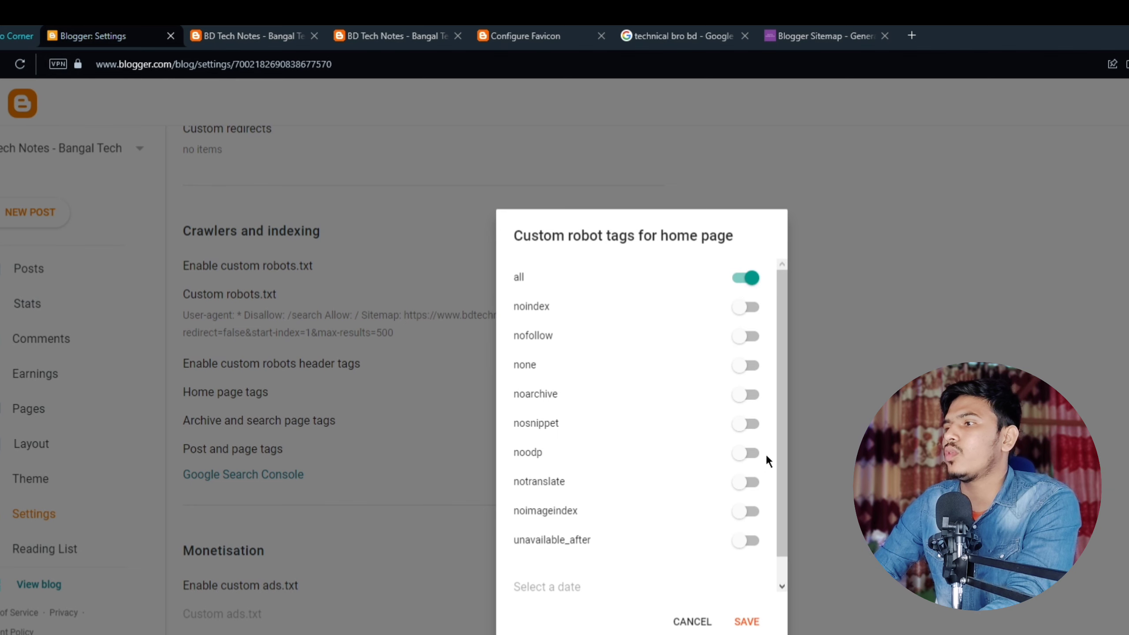
{"action": "left_click", "coordinate": [747, 453]}
{"action": "left_click", "coordinate": [746, 621]}
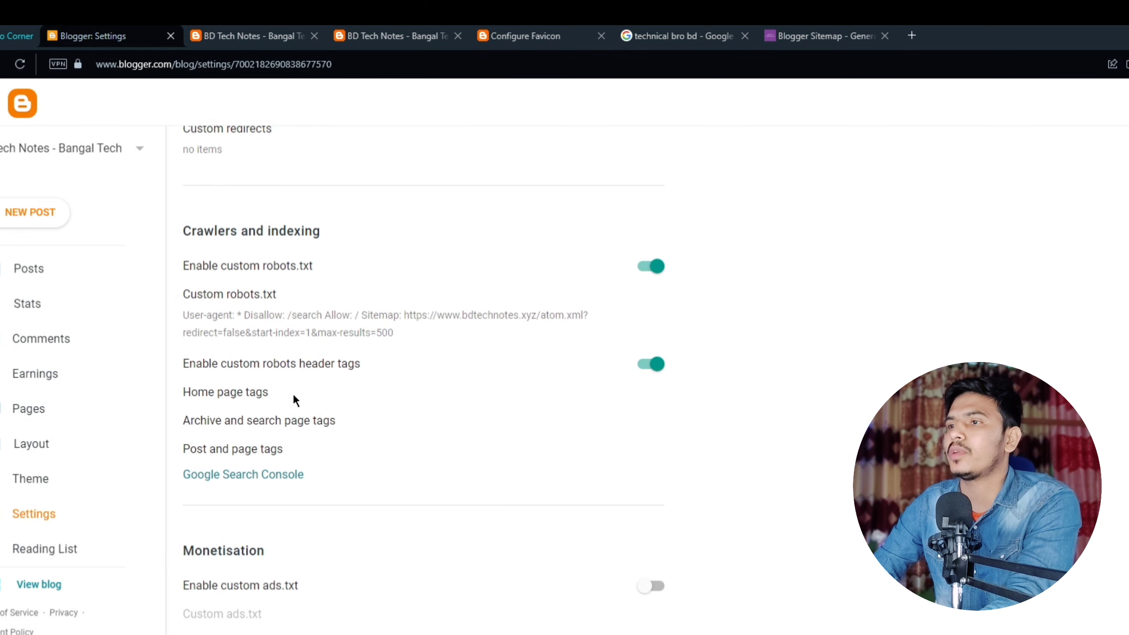
Turn on noindex and noodp for the archive and search page tags and save
{"action": "left_click", "coordinate": [274, 434]}
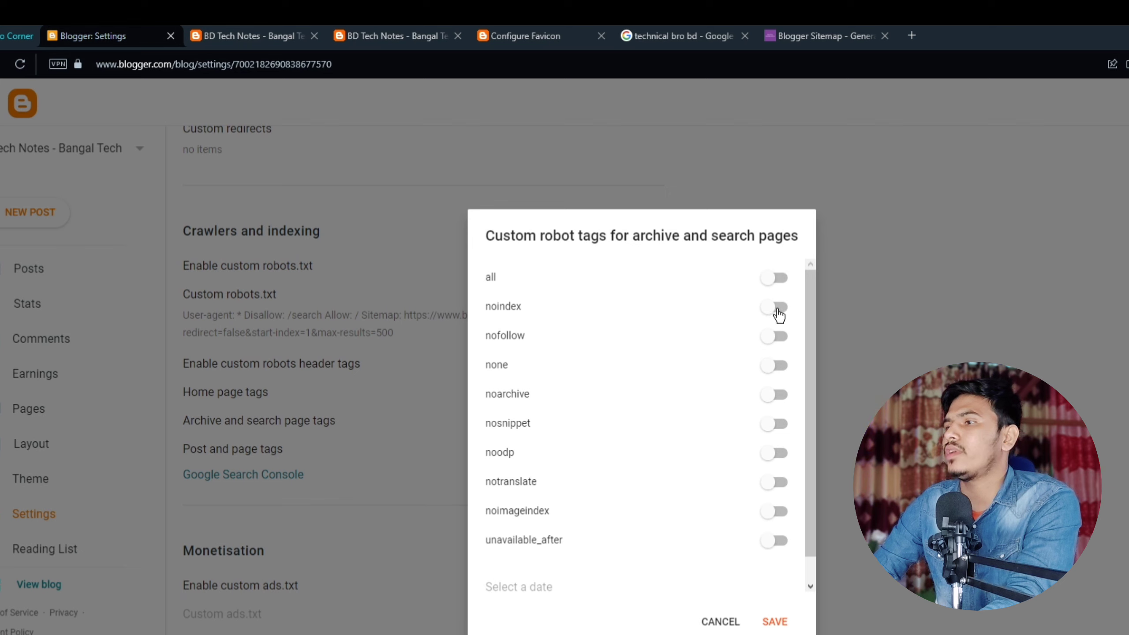
{"action": "left_click", "coordinate": [776, 454]}
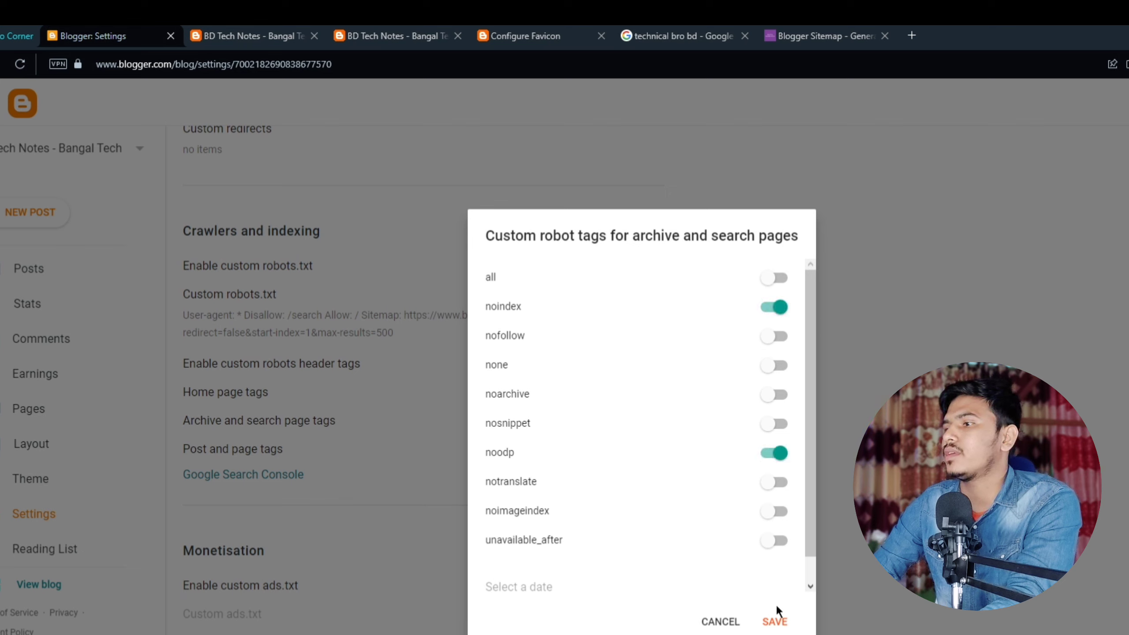
{"action": "left_click", "coordinate": [778, 622]}
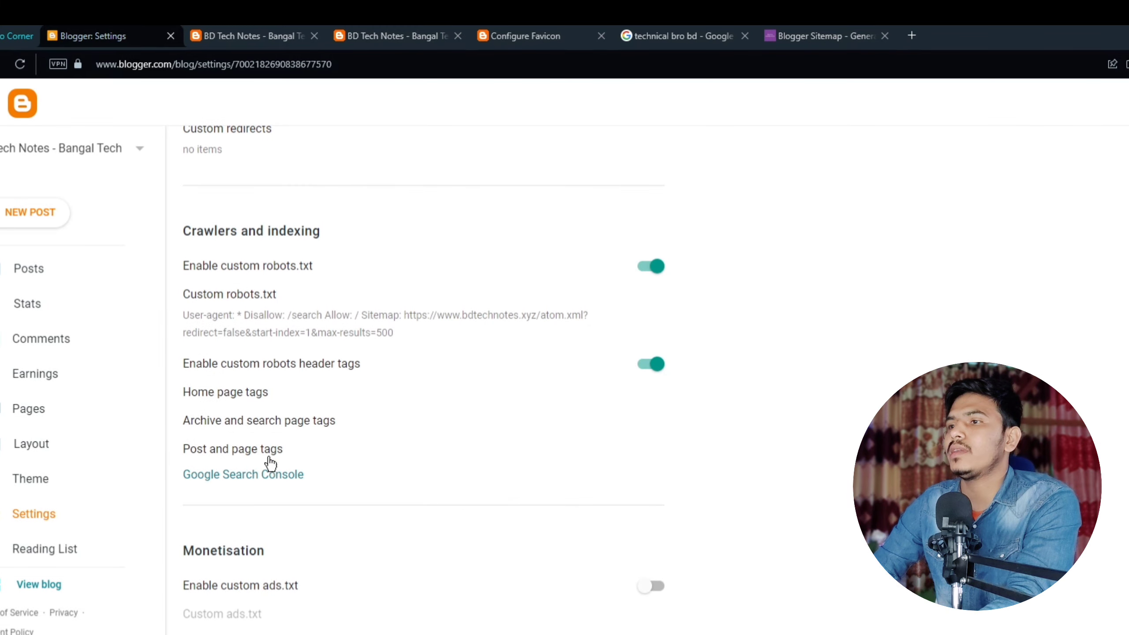
Turn on all and noodp for the post and page tags and save
{"action": "left_click", "coordinate": [268, 448]}
{"action": "left_click", "coordinate": [747, 285]}
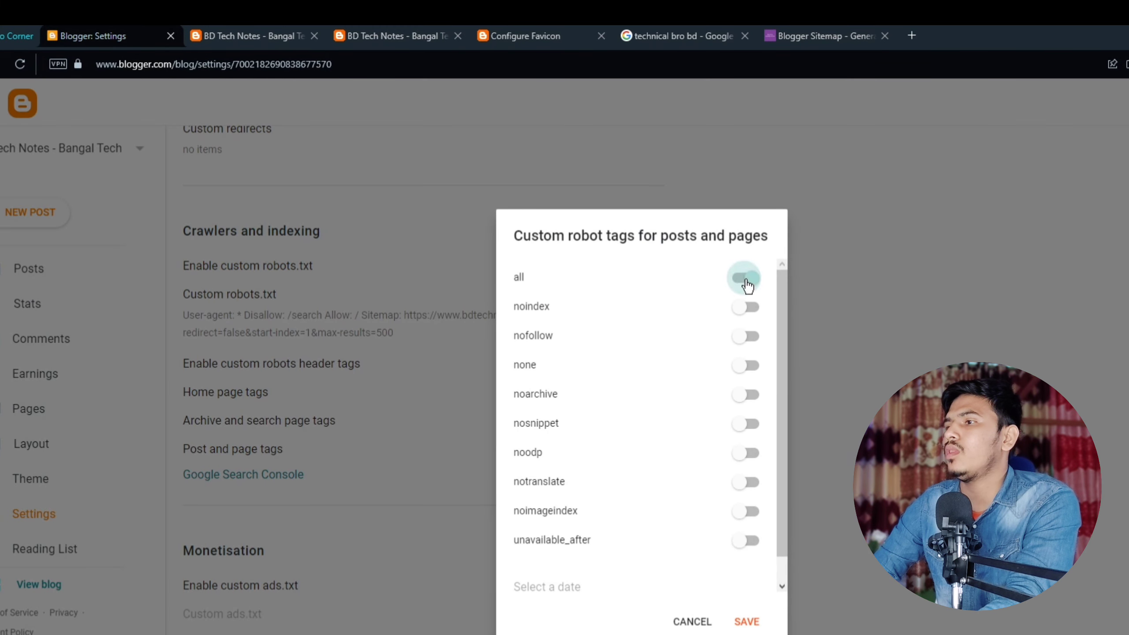
{"action": "left_click", "coordinate": [752, 455]}
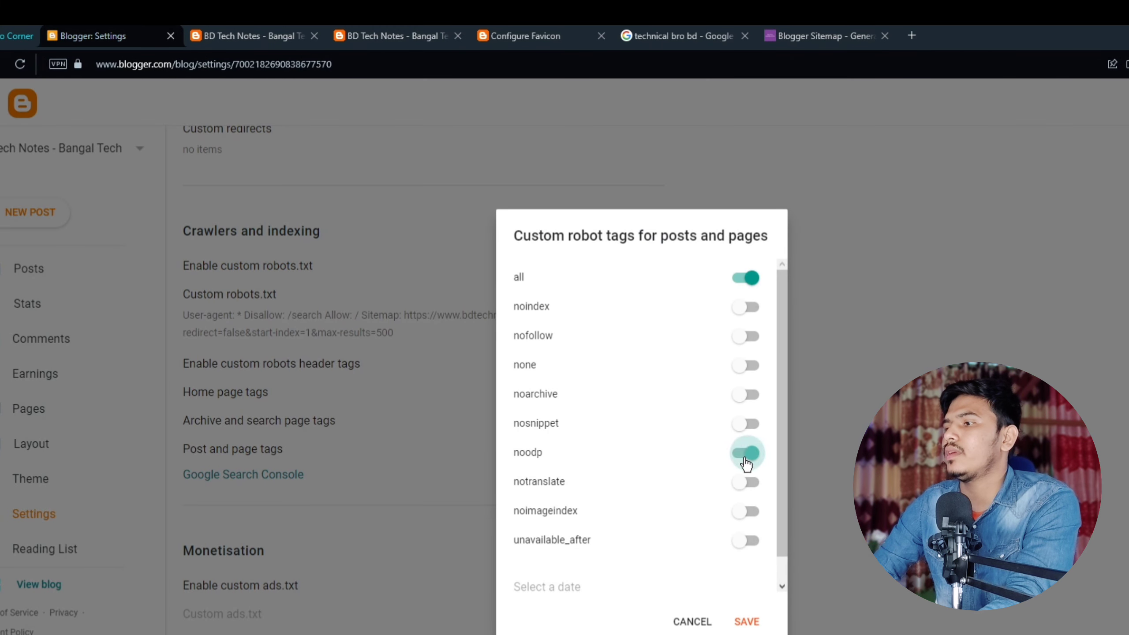
{"action": "left_click", "coordinate": [750, 622]}
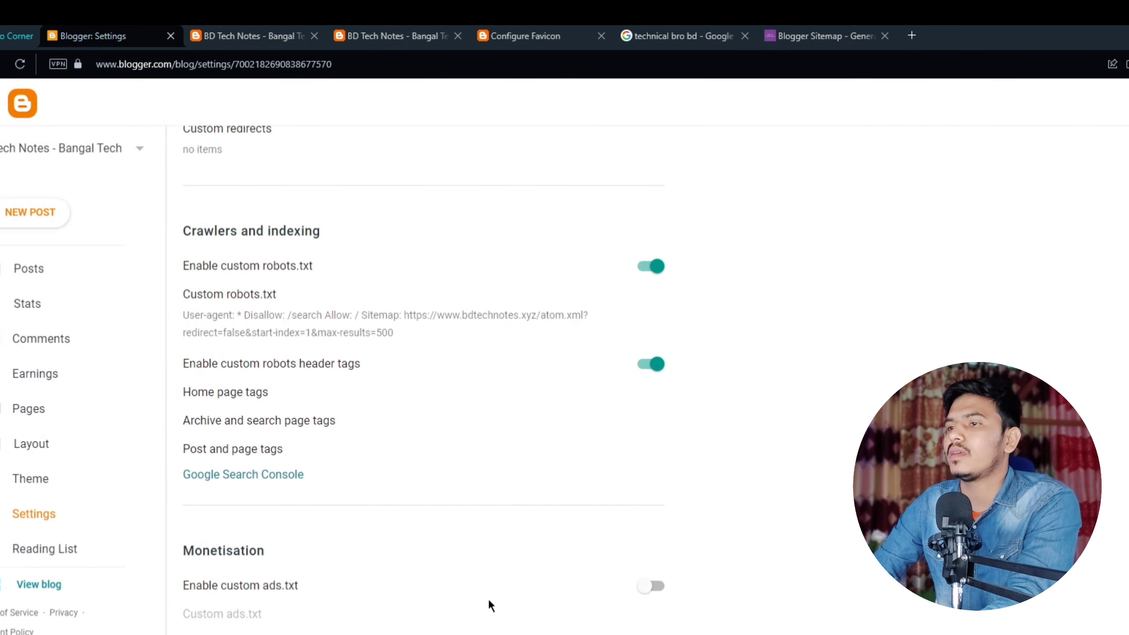
{"action": "scroll", "coordinate": [488, 577], "scroll_direction": "down", "scroll_amount": 3}
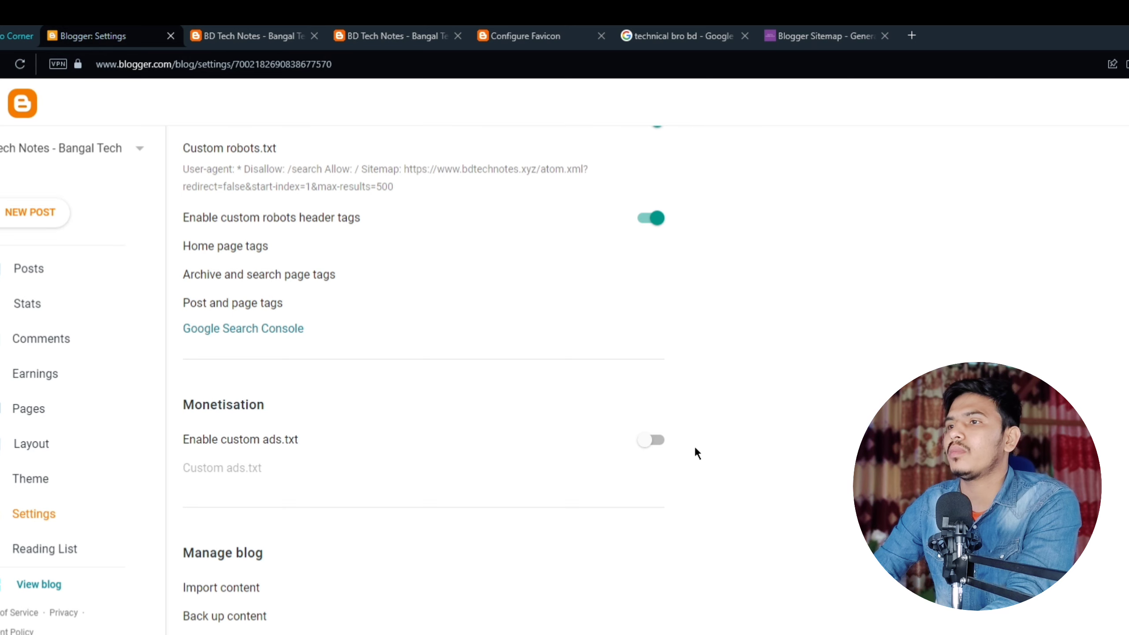
{"action": "scroll", "coordinate": [685, 449], "scroll_direction": "down", "scroll_amount": 9}
{"action": "scroll", "coordinate": [595, 483], "scroll_direction": "down", "scroll_amount": 1}
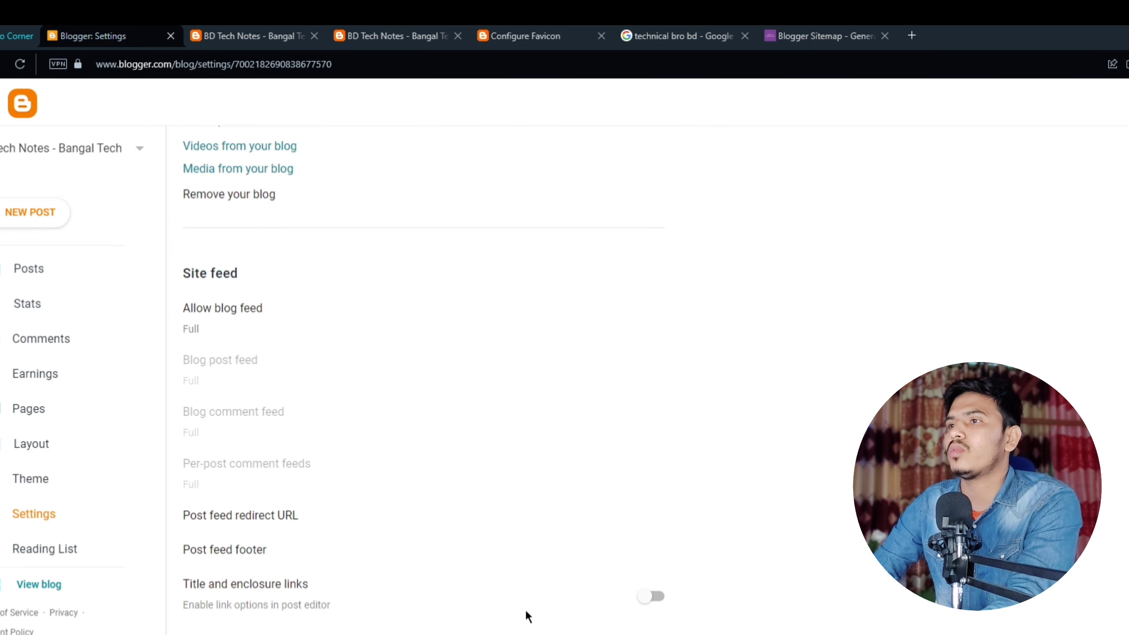
{"action": "scroll", "coordinate": [528, 617], "scroll_direction": "up", "scroll_amount": 8}
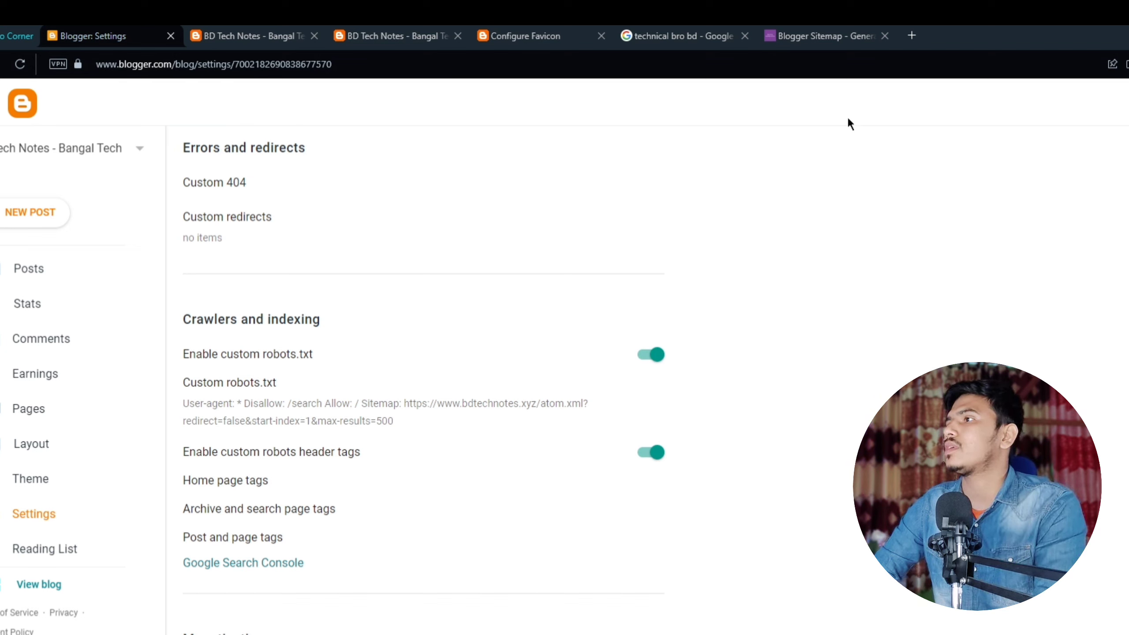
Close the sitemap generator, Google search, Configure Favicon and duplicate BD Tech Notes browser tabs
{"action": "left_click", "coordinate": [883, 36]}
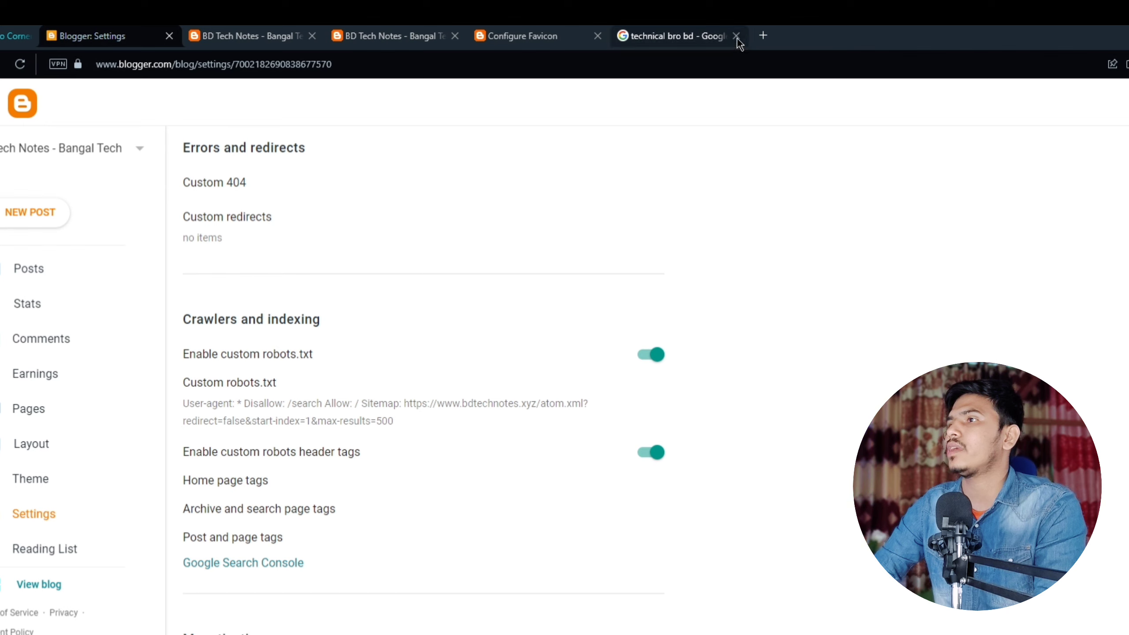
{"action": "left_click", "coordinate": [739, 37]}
{"action": "left_click", "coordinate": [594, 36]}
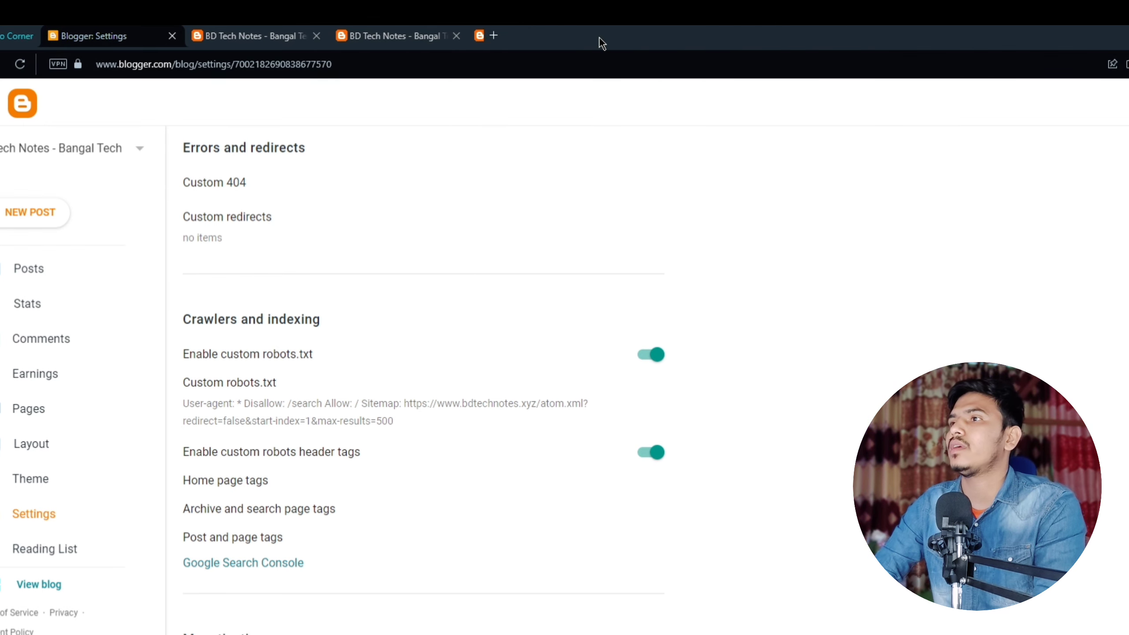
{"action": "left_click", "coordinate": [448, 36]}
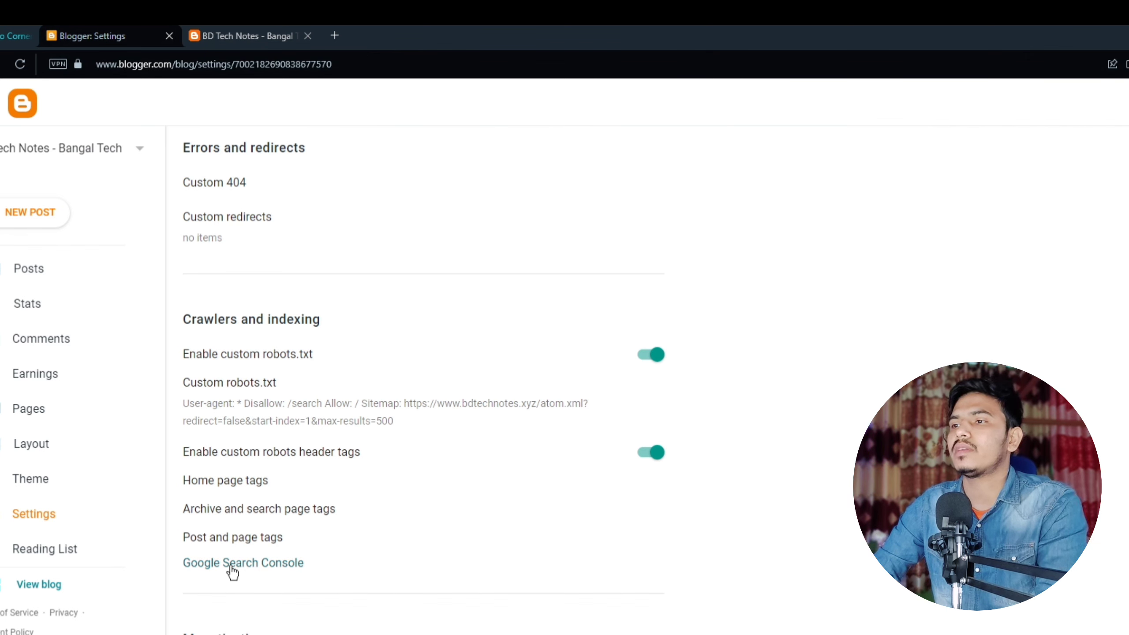
Search the web in a new tab for "google search consol", start Google Search Console and choose the URL prefix property type
{"action": "key", "text": "ctrl+t"}
{"action": "type", "text": "google search consol"}
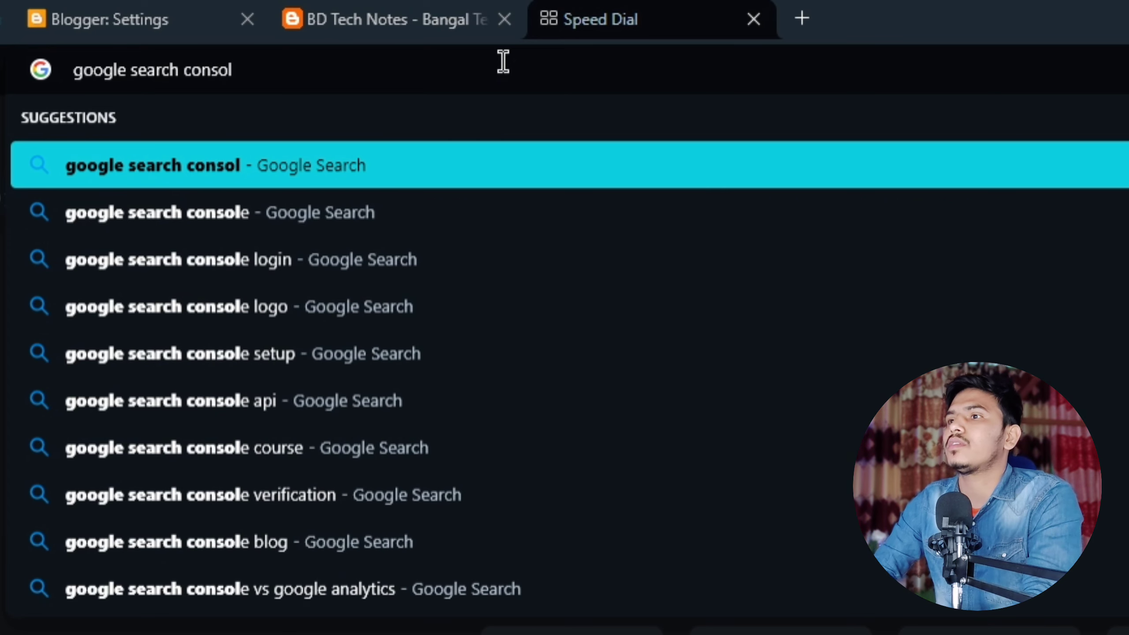
{"action": "key", "text": "Return"}
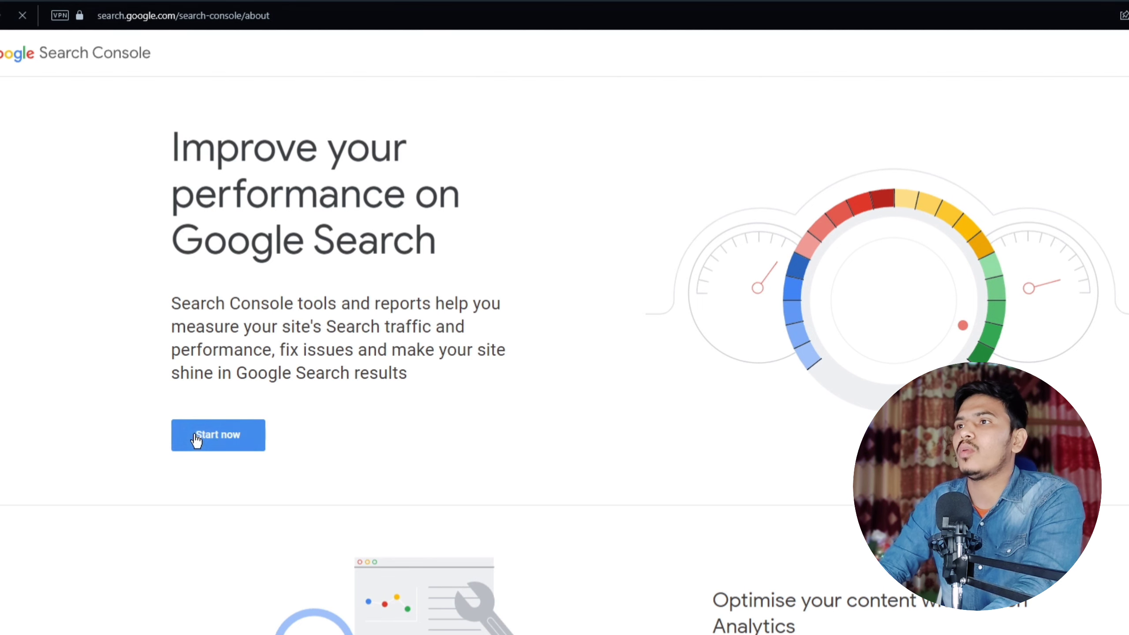
{"action": "left_click", "coordinate": [196, 438]}
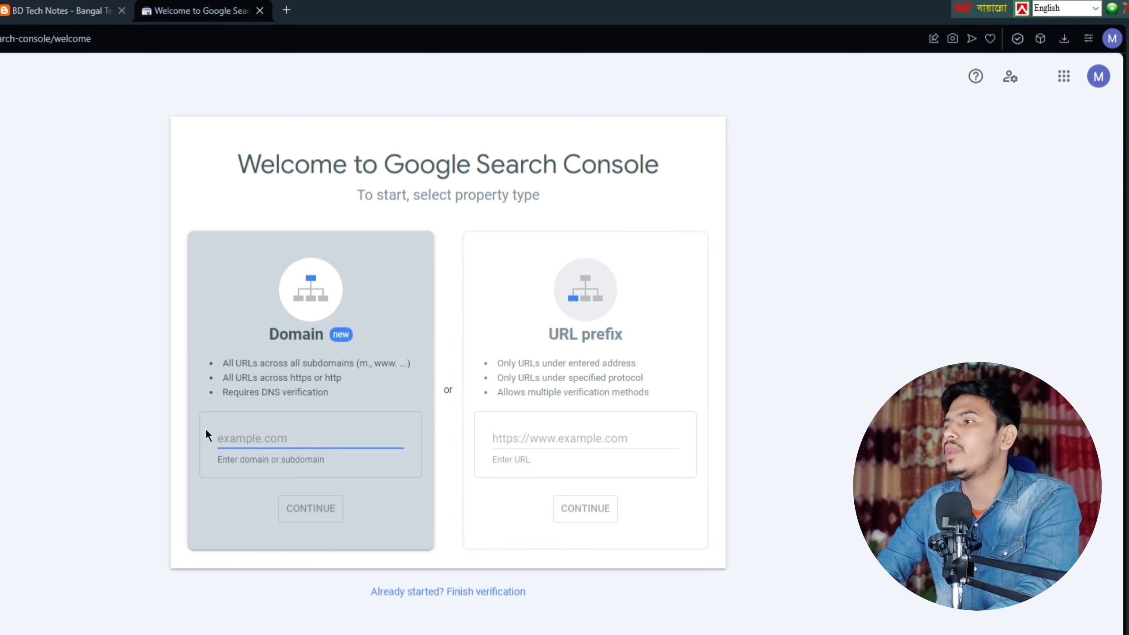
{"action": "left_click", "coordinate": [529, 435]}
{"action": "key", "text": "ctrl+v"}
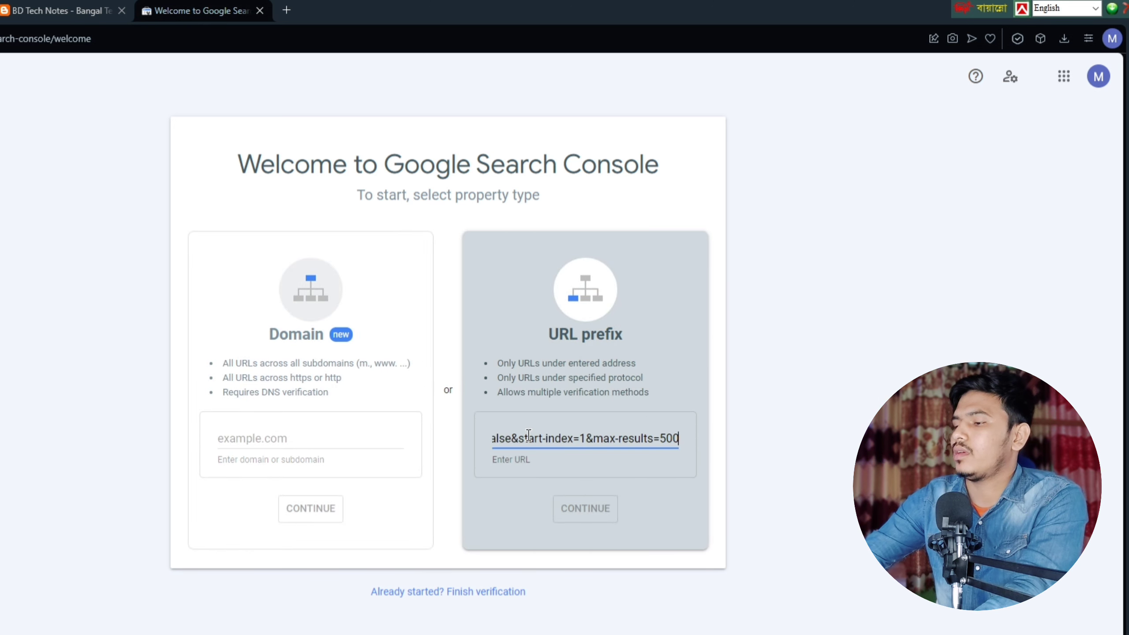
{"action": "key", "text": "ctrl+a"}
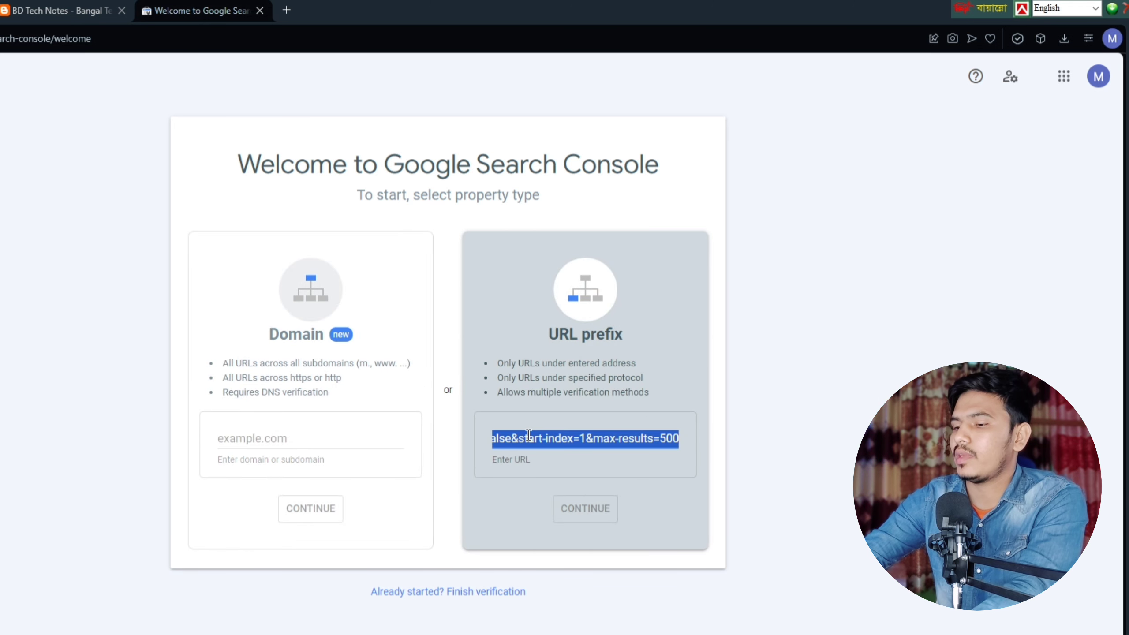
{"action": "key", "text": "BackSpace"}
{"action": "key", "text": "super+v"}
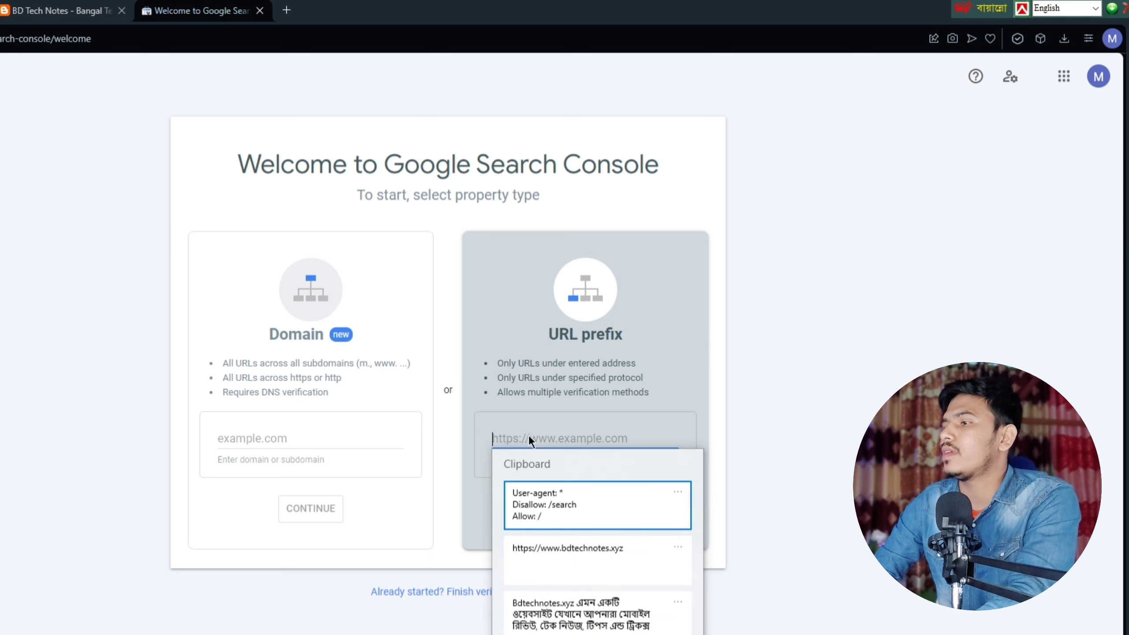
{"action": "left_click", "coordinate": [572, 557]}
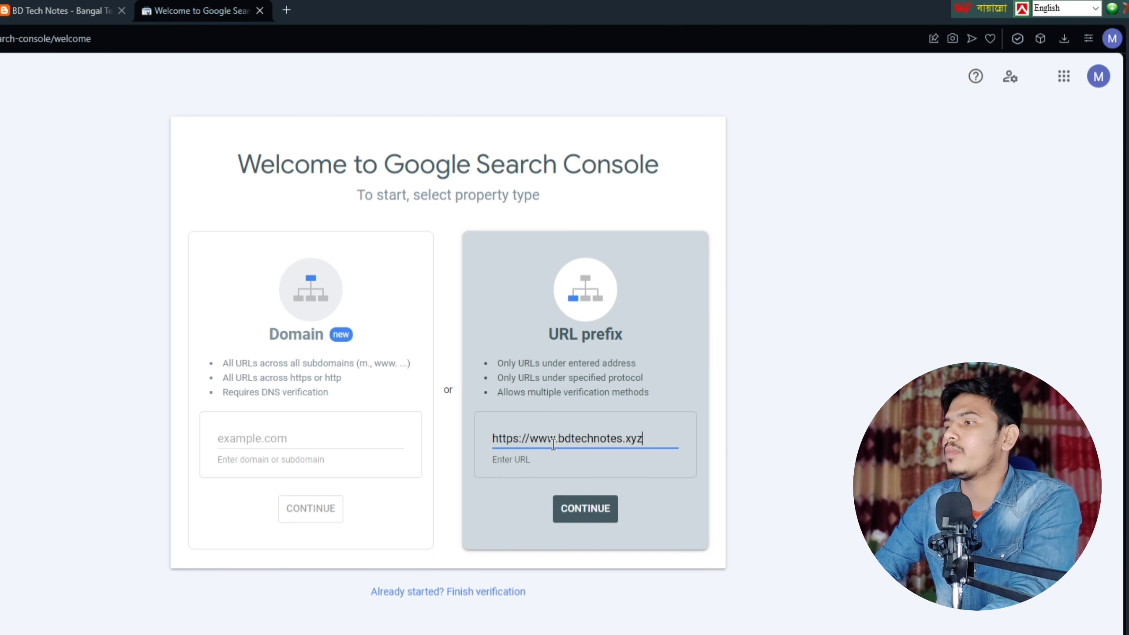
{"action": "left_click", "coordinate": [592, 507]}
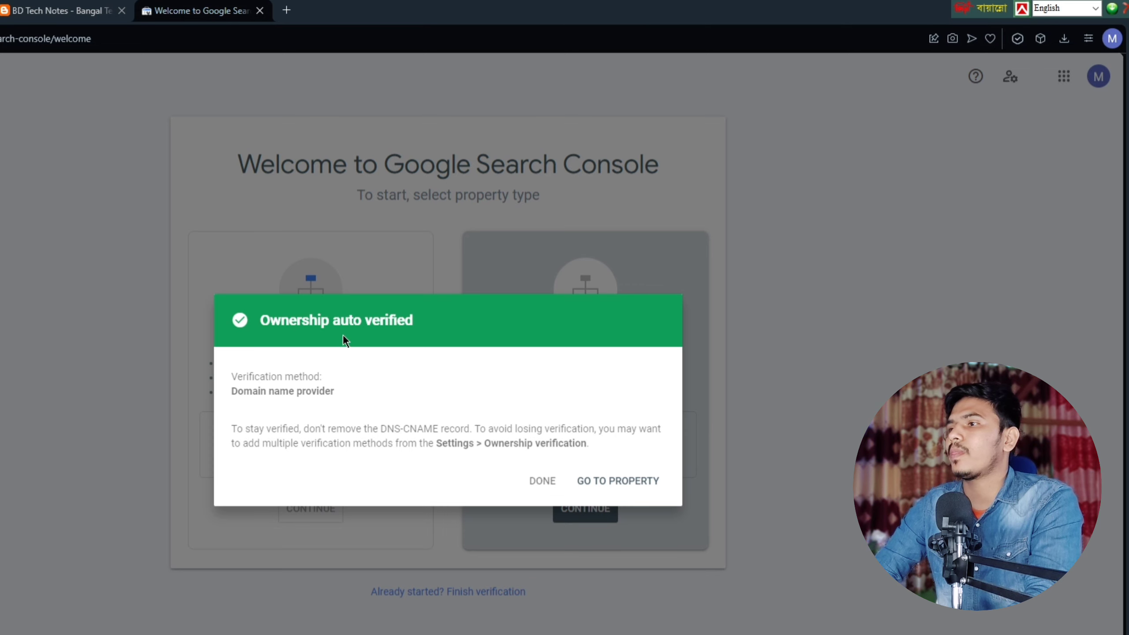
{"action": "left_click", "coordinate": [631, 482]}
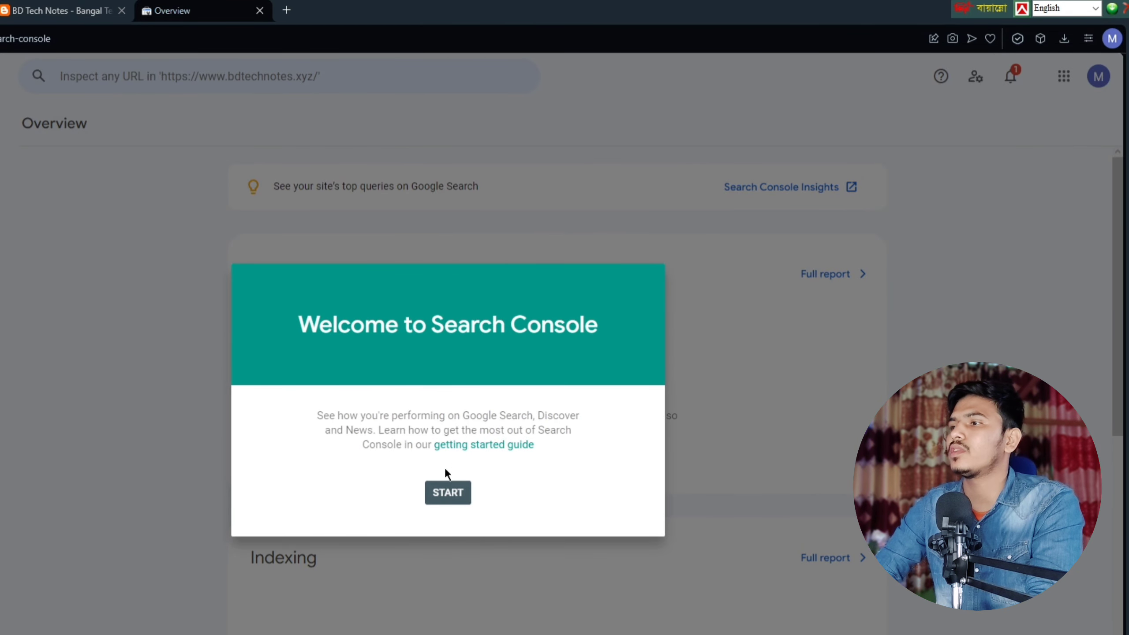
Start Search Console past its welcome dialog and submit sitemap.xml as a new sitemap for the bdtechnotes.xyz property
{"action": "left_click", "coordinate": [448, 491]}
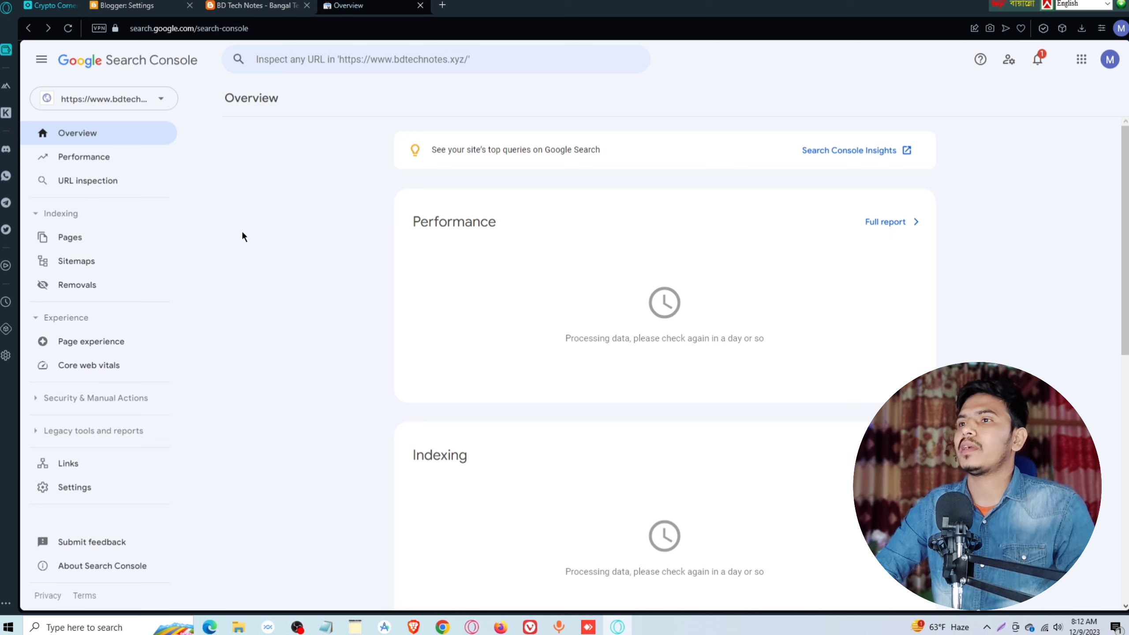
{"action": "left_click", "coordinate": [100, 264]}
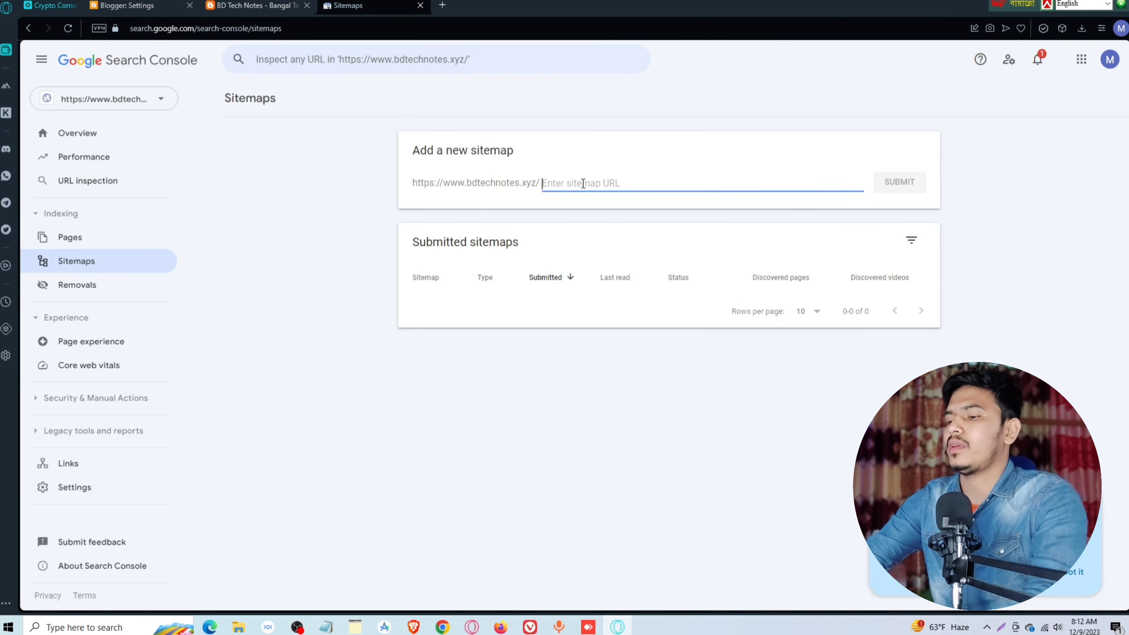
{"action": "type", "text": "site"}
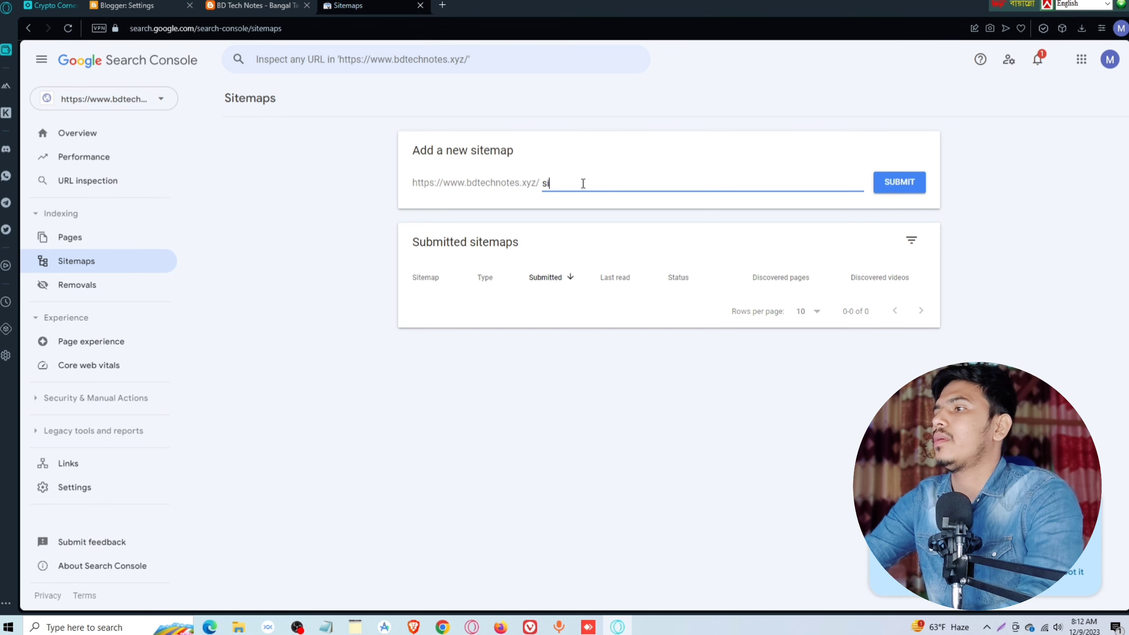
{"action": "type", "text": "map"}
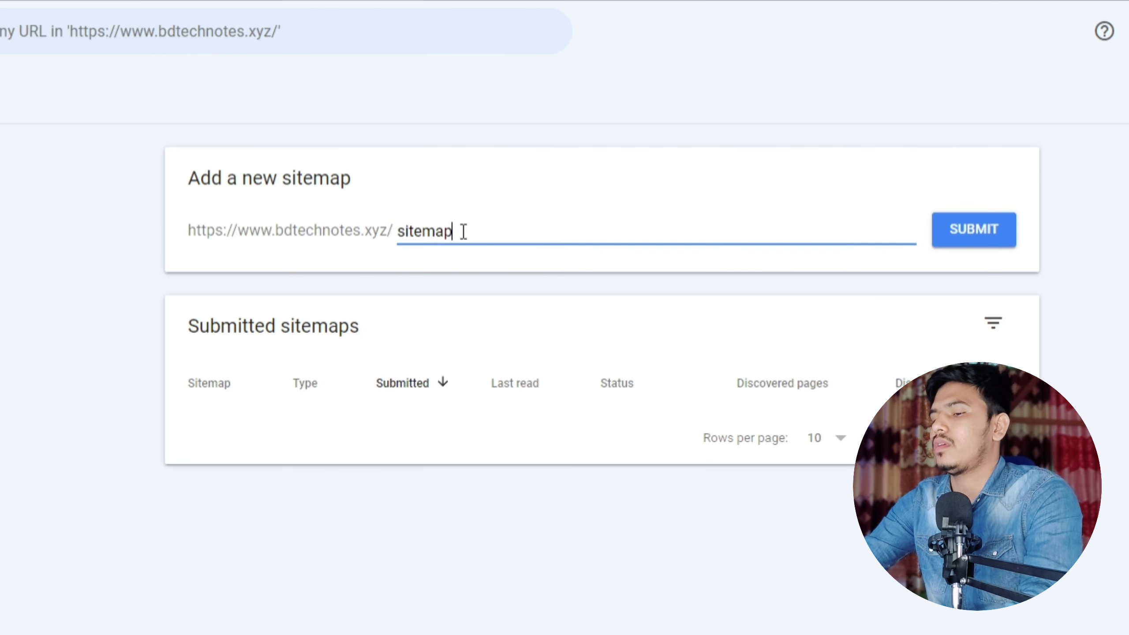
{"action": "type", "text": ".xml"}
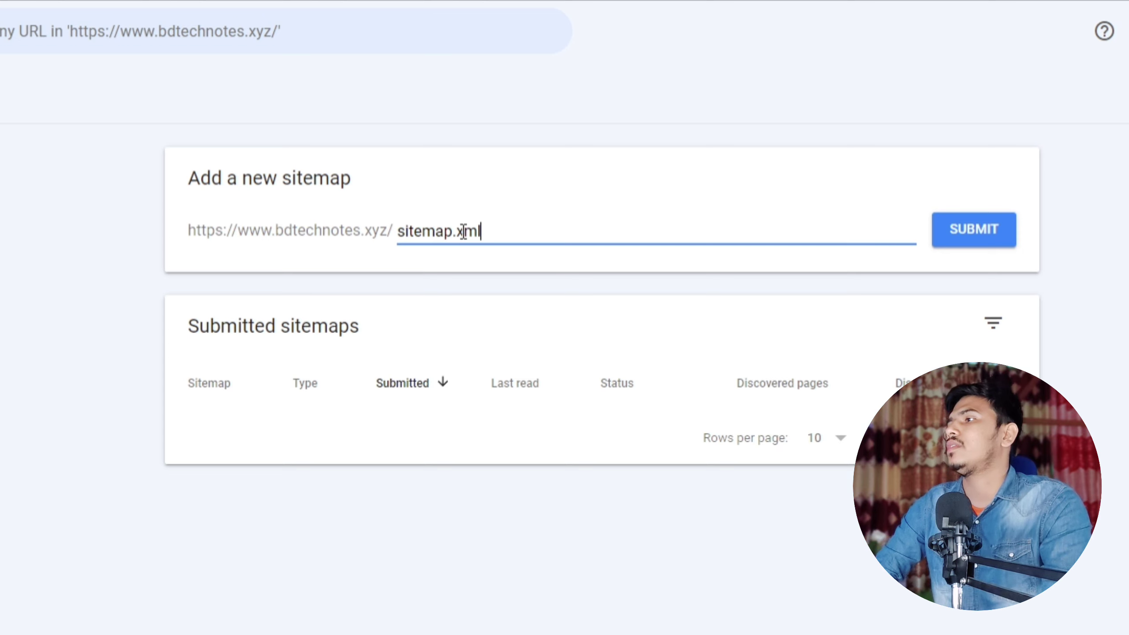
{"action": "left_click", "coordinate": [982, 226]}
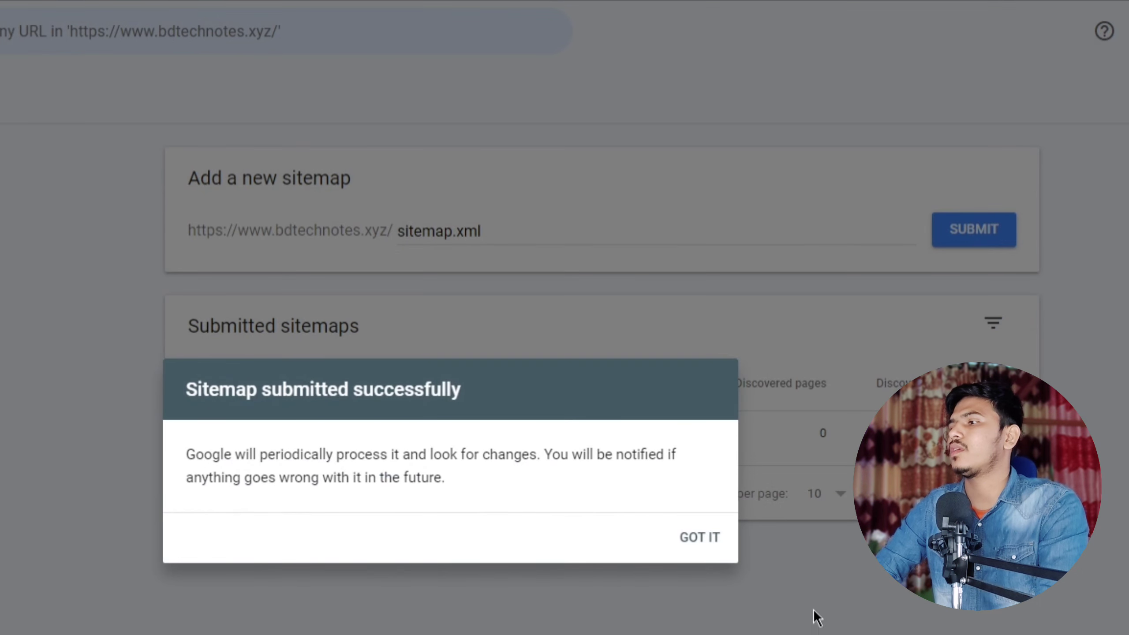
{"action": "left_click", "coordinate": [699, 537]}
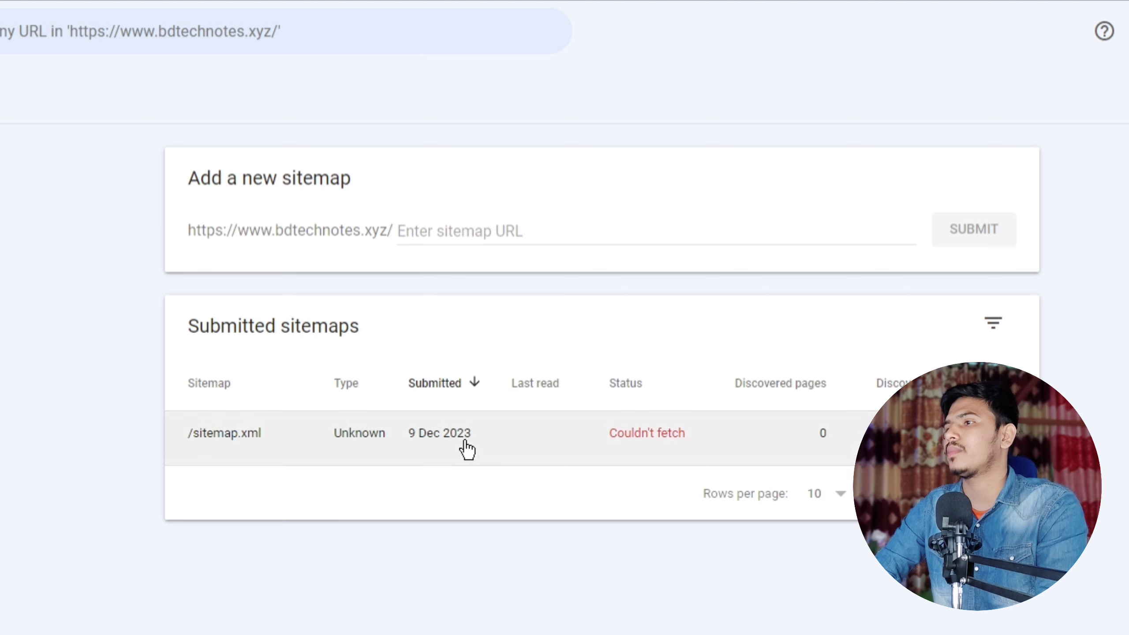
Copy the sitemap path from atom.xml through max-results=500 out of the blog's custom robots.txt in the Blogger settings
{"action": "left_click", "coordinate": [437, 231]}
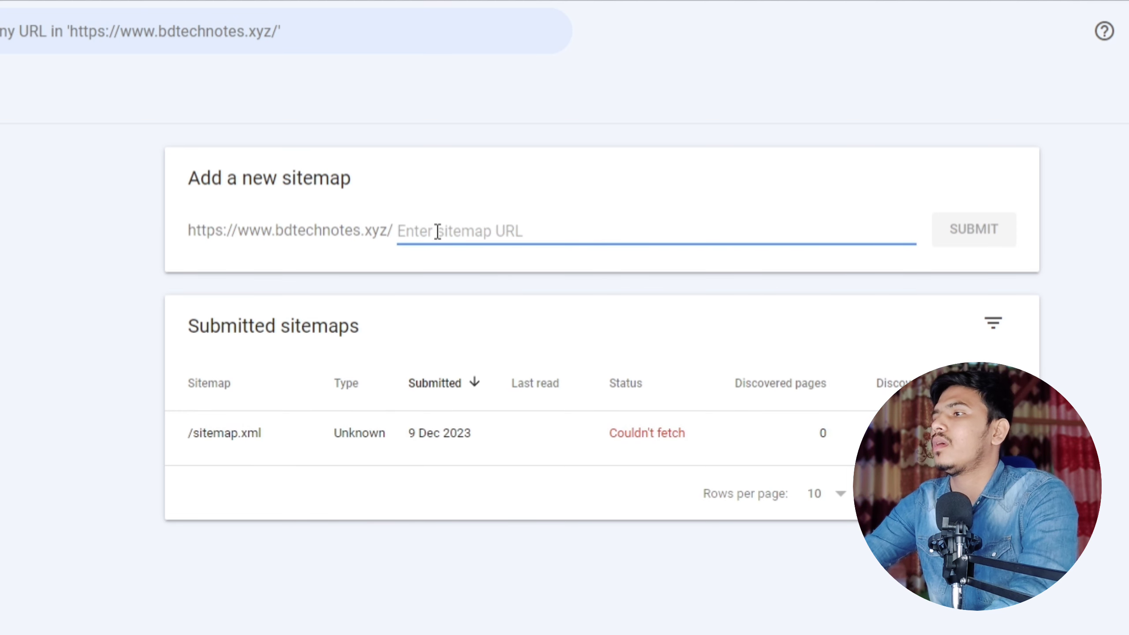
{"action": "type", "text": "s"}
{"action": "key", "text": "BackSpace"}
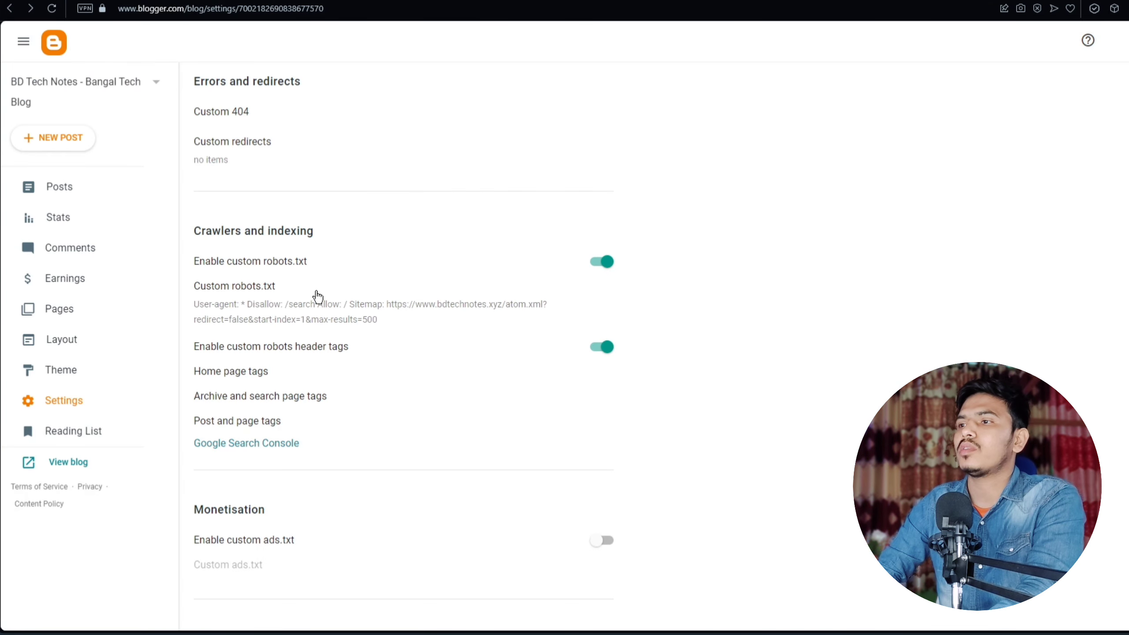
{"action": "left_click", "coordinate": [357, 307]}
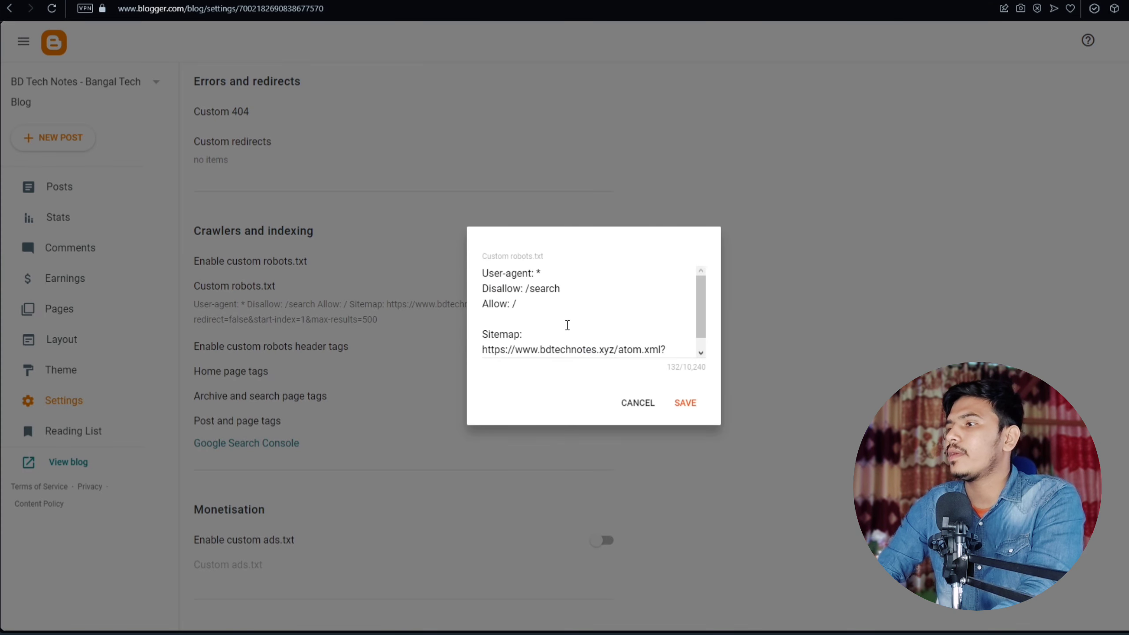
{"action": "scroll", "coordinate": [594, 331], "scroll_direction": "down", "scroll_amount": 1}
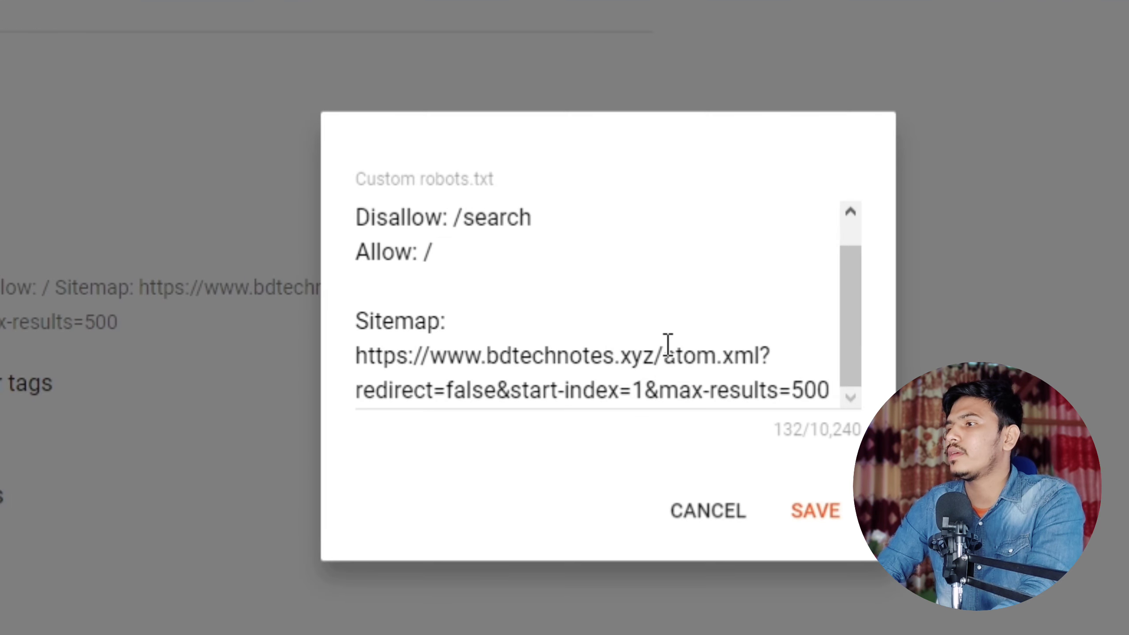
{"action": "left_click_drag", "start_coordinate": [665, 351], "coordinate": [843, 427]}
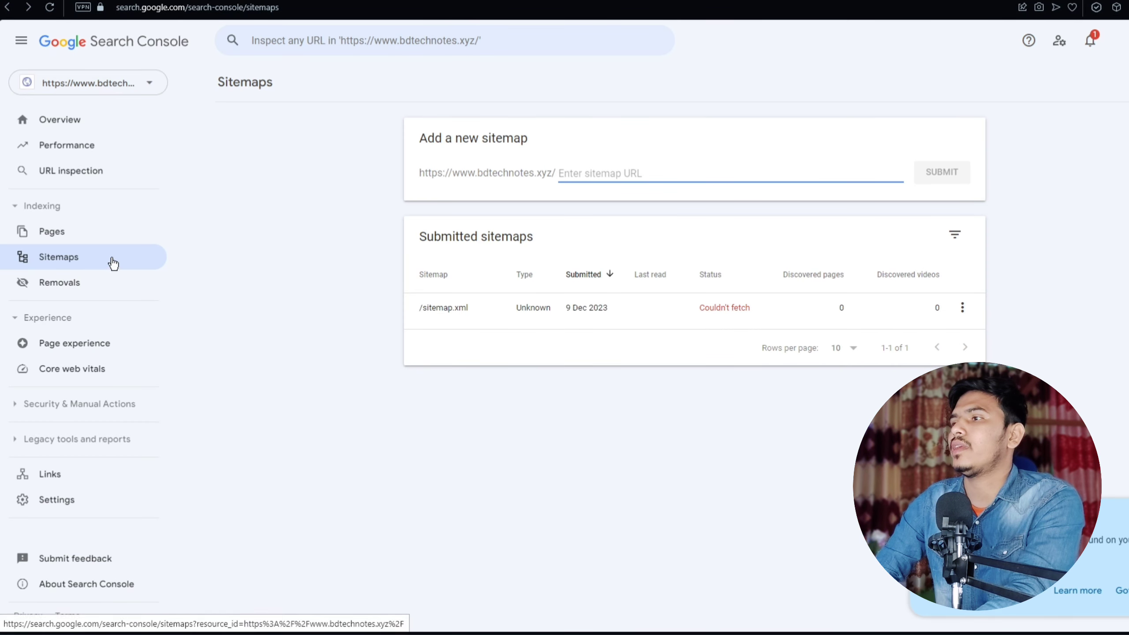
Submit atom.xml?redirect=false&start-index=1&max-results=500 as a new sitemap in Search Console and dismiss the confirmation
{"action": "type", "text": "atom.xml?redirect=false&start-index=1&max-results=500"}
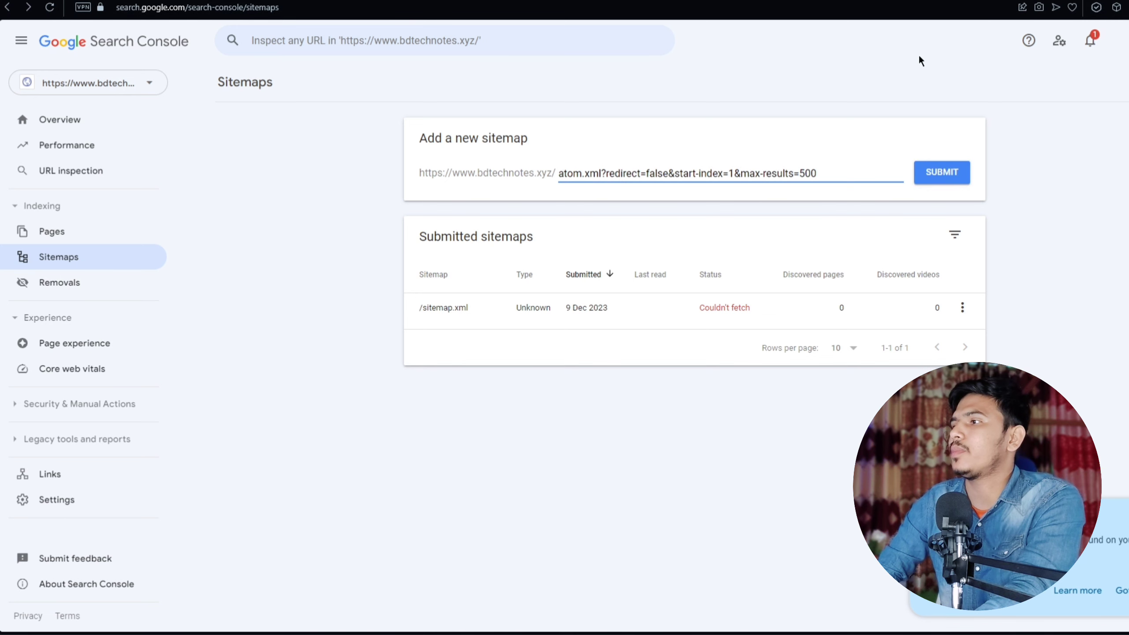
{"action": "left_click", "coordinate": [934, 174]}
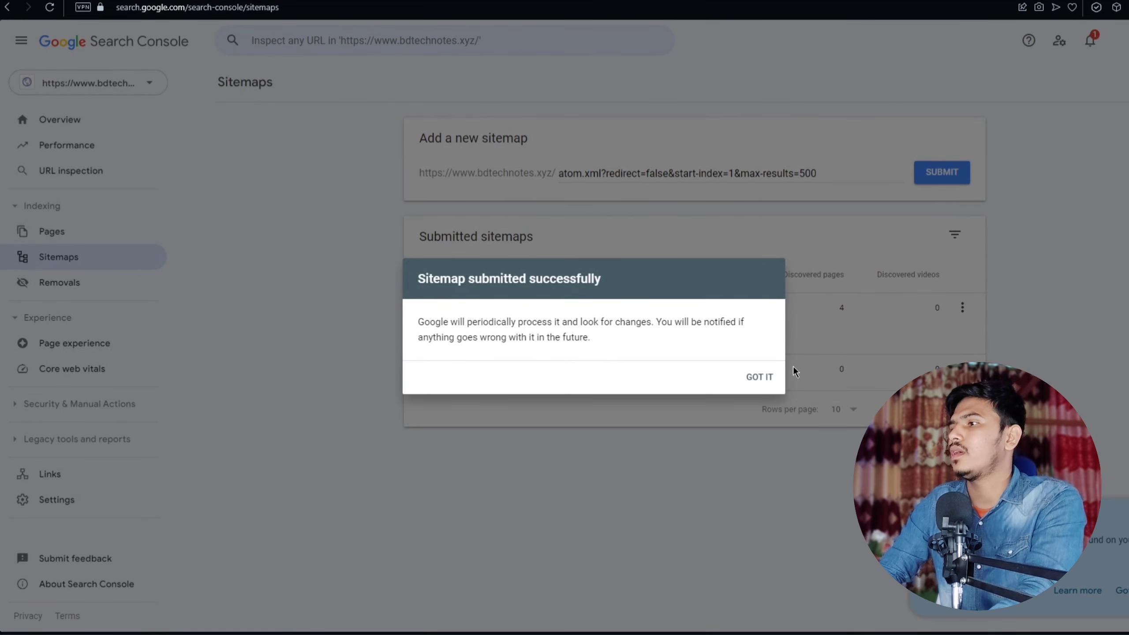
{"action": "left_click", "coordinate": [777, 375]}
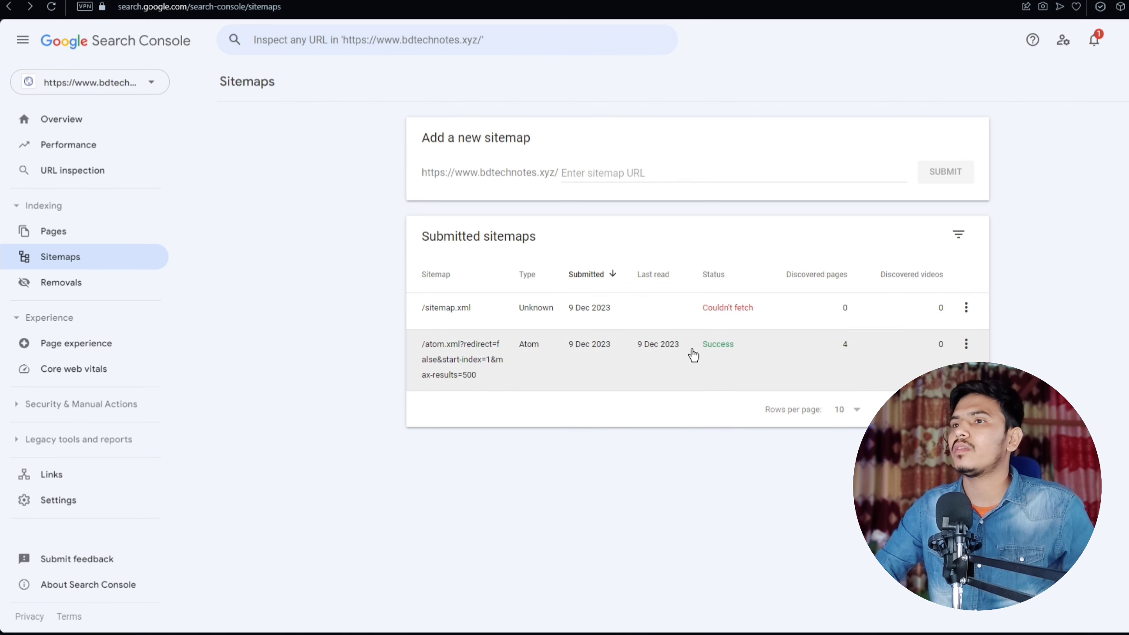
View the property's overview in Search Console and activate its URL inspection search
{"action": "left_click", "coordinate": [68, 122]}
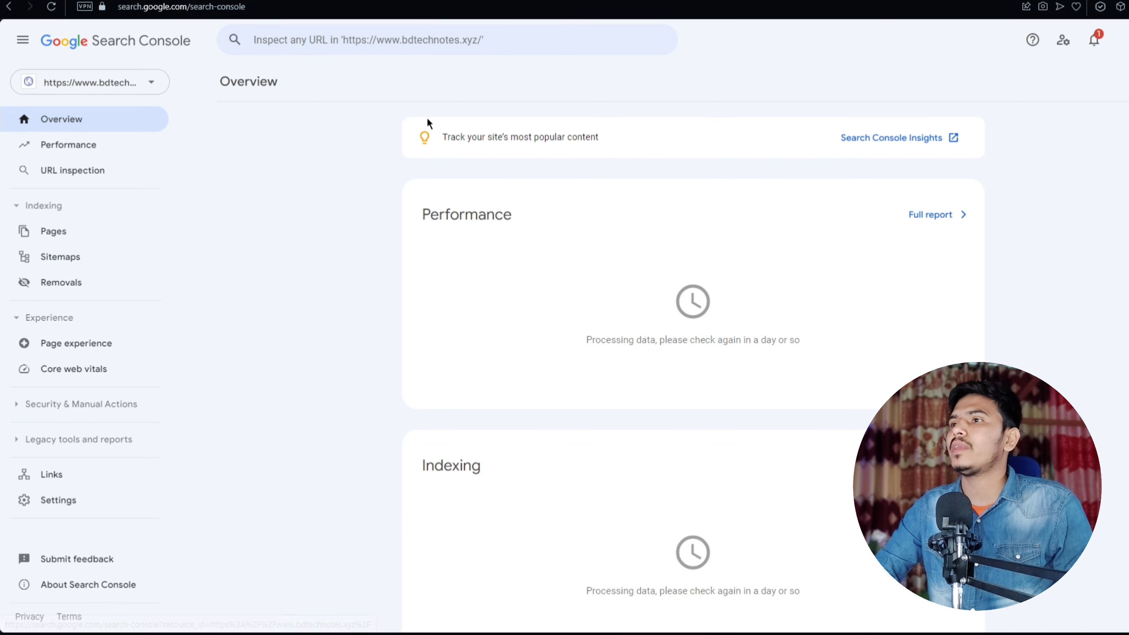
{"action": "left_click", "coordinate": [375, 43]}
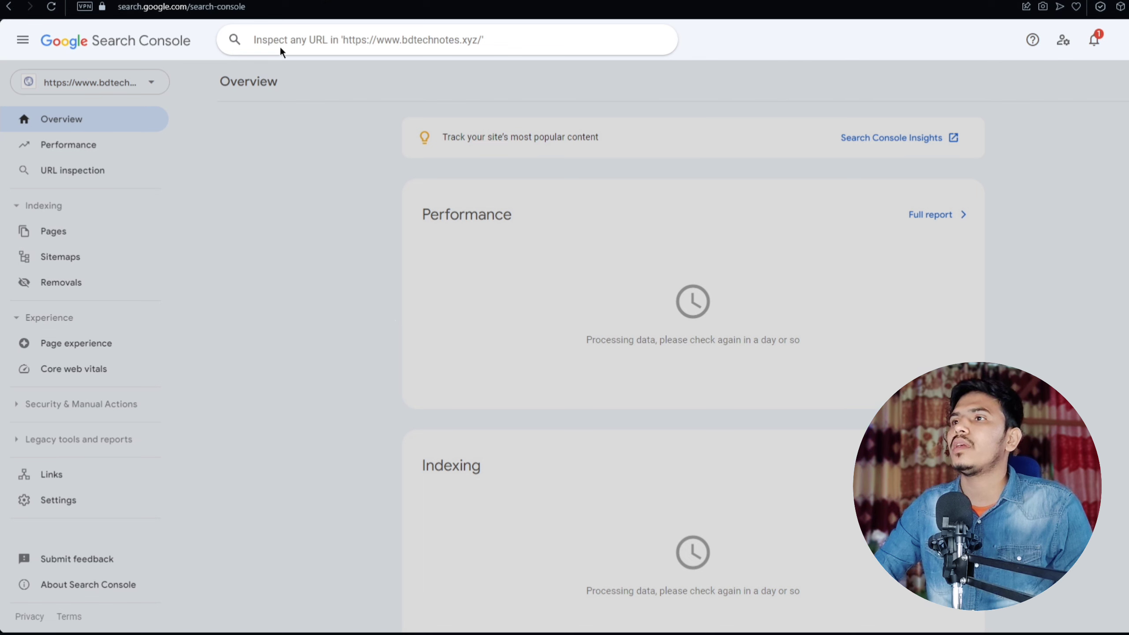
Return to the blog's settings in Blogger and look through the posts and comments sections
{"action": "left_click", "coordinate": [267, 1]}
{"action": "left_click", "coordinate": [142, 0]}
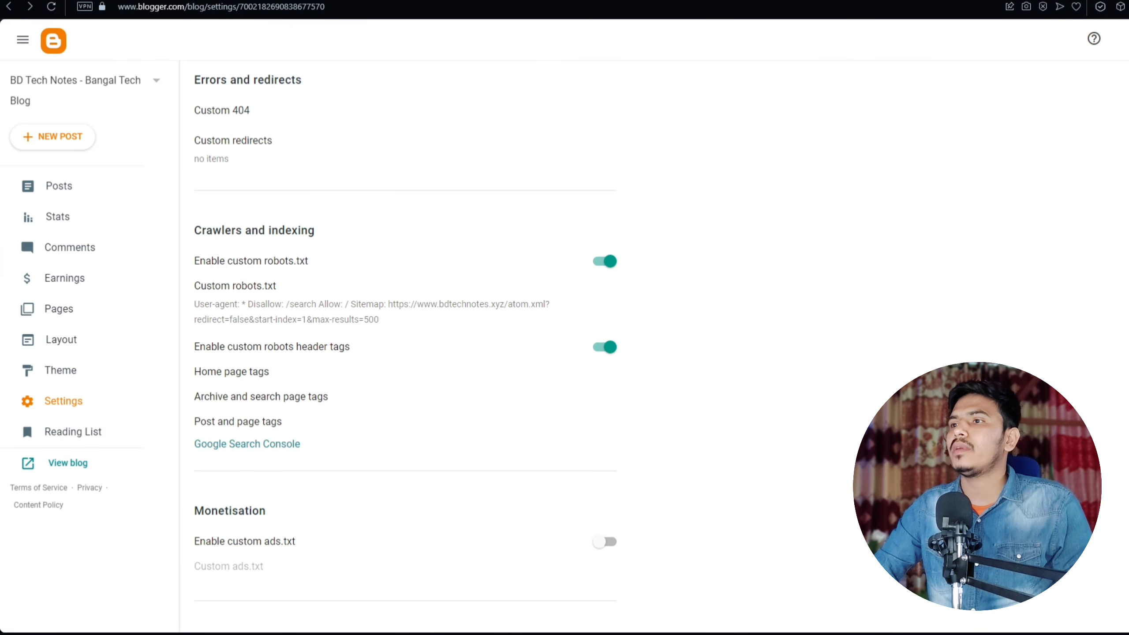
{"action": "scroll", "coordinate": [374, 438], "scroll_direction": "down", "scroll_amount": 20}
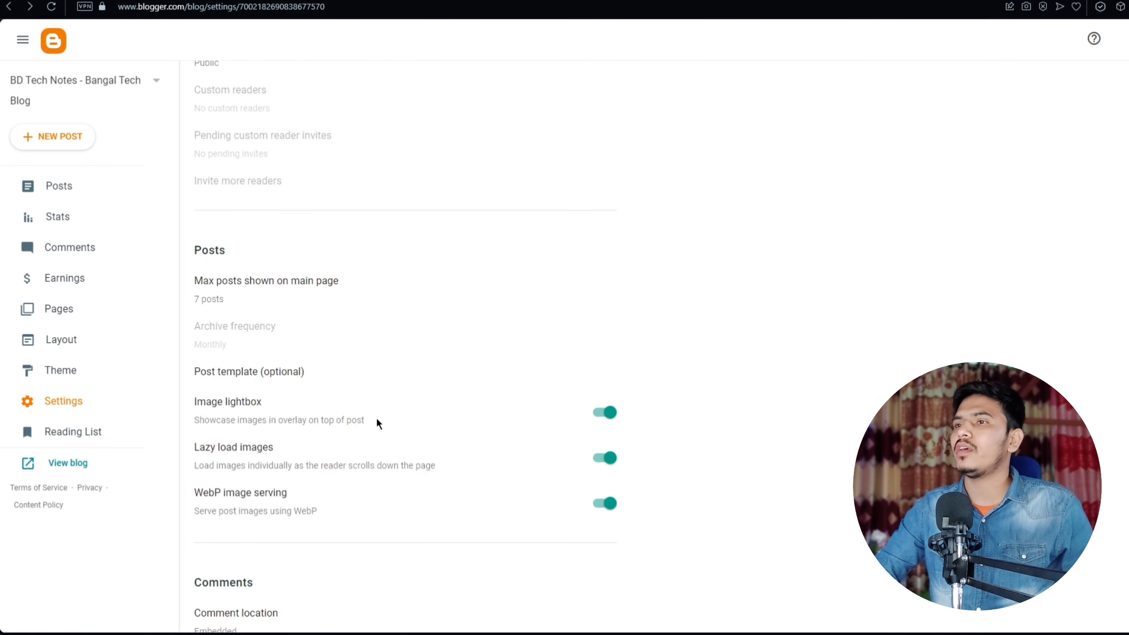